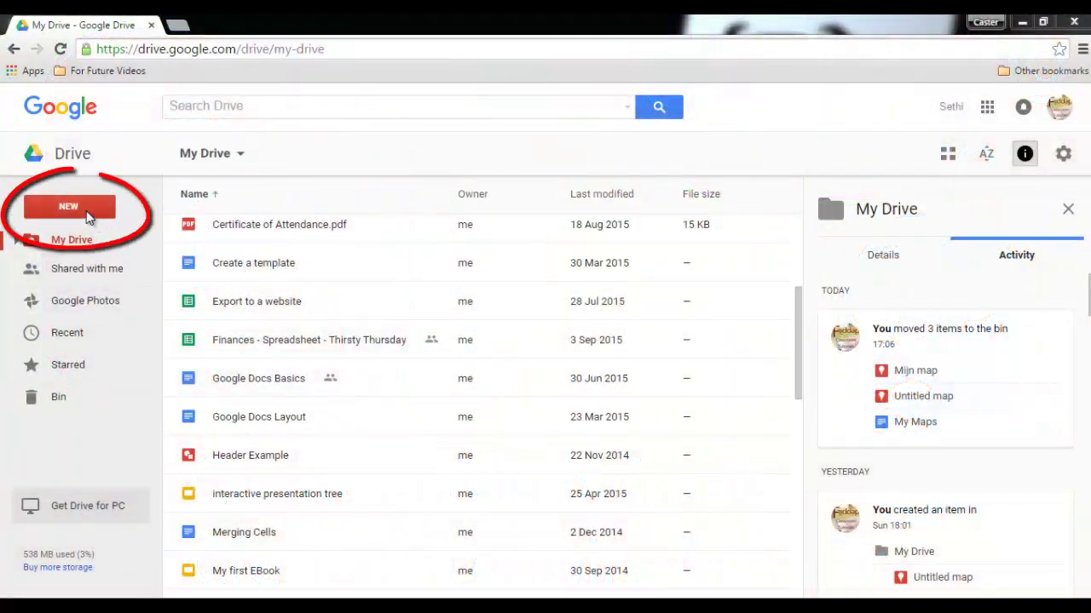
Start a new Google Drawings file from Google Drive's New > More menu
click(88, 219)
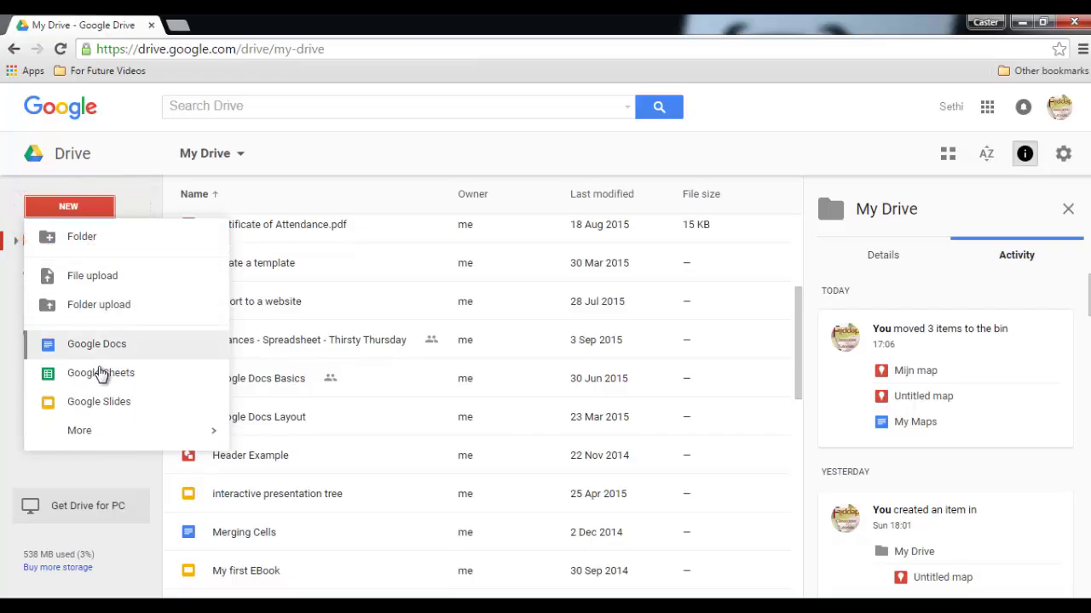
mouse_move(98, 436)
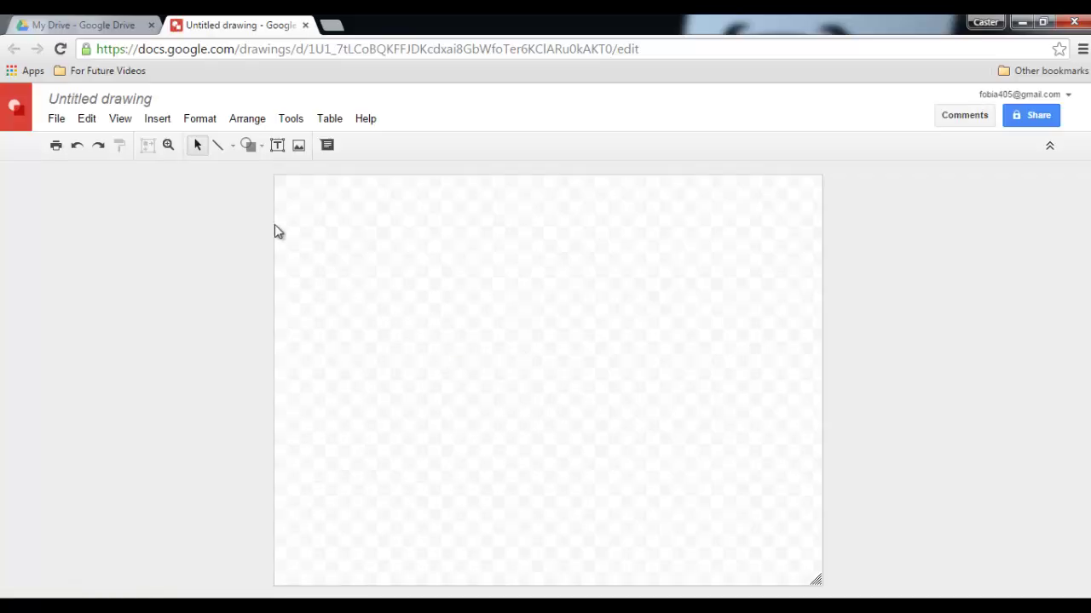
From Insert > Image, search the web for 'rob' robot pictures
click(164, 119)
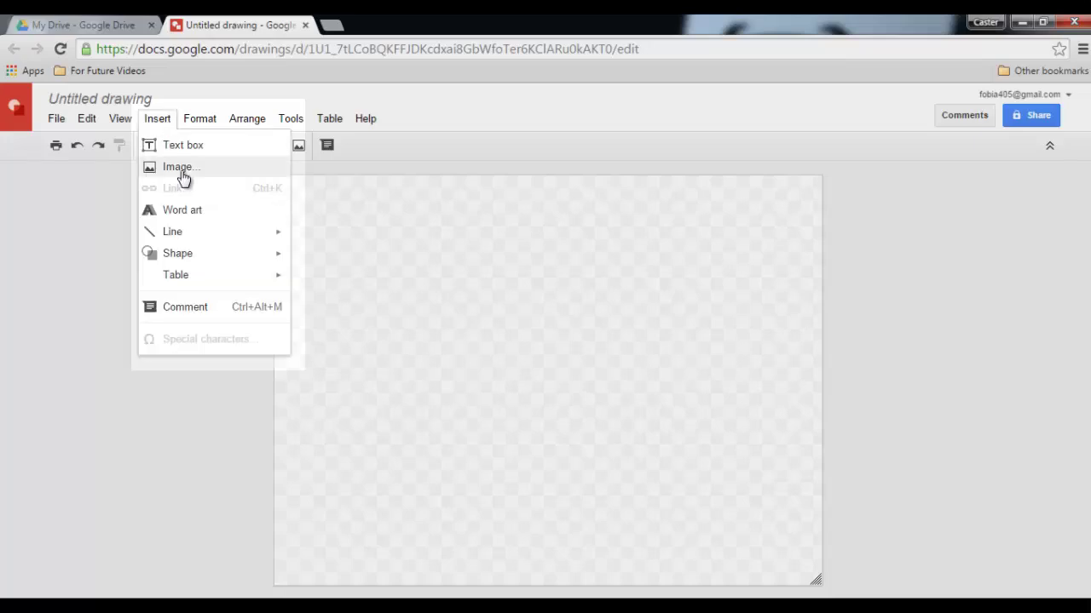
click(179, 168)
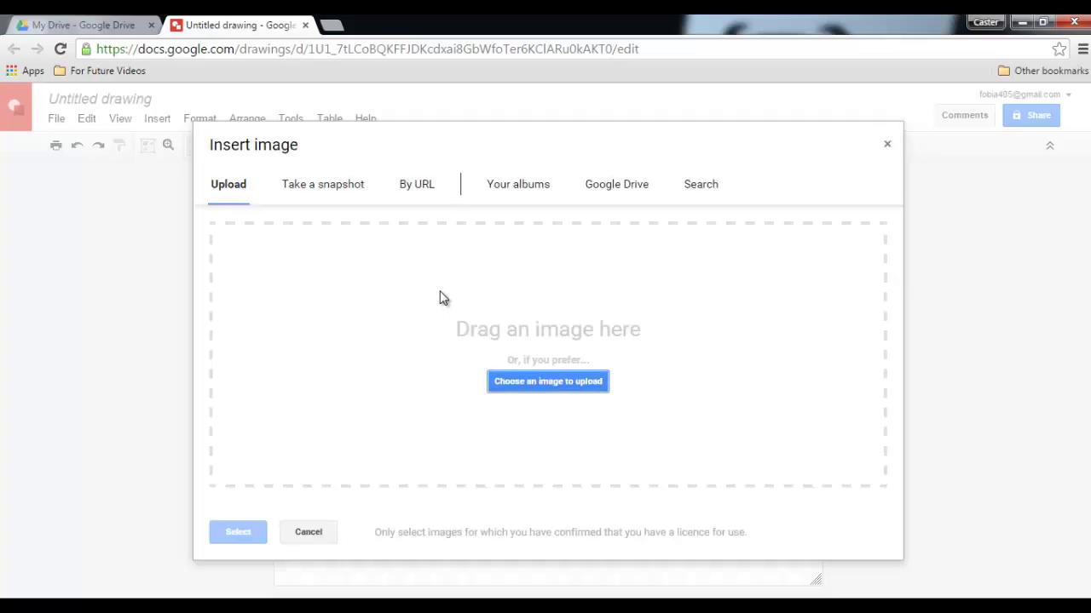
click(692, 187)
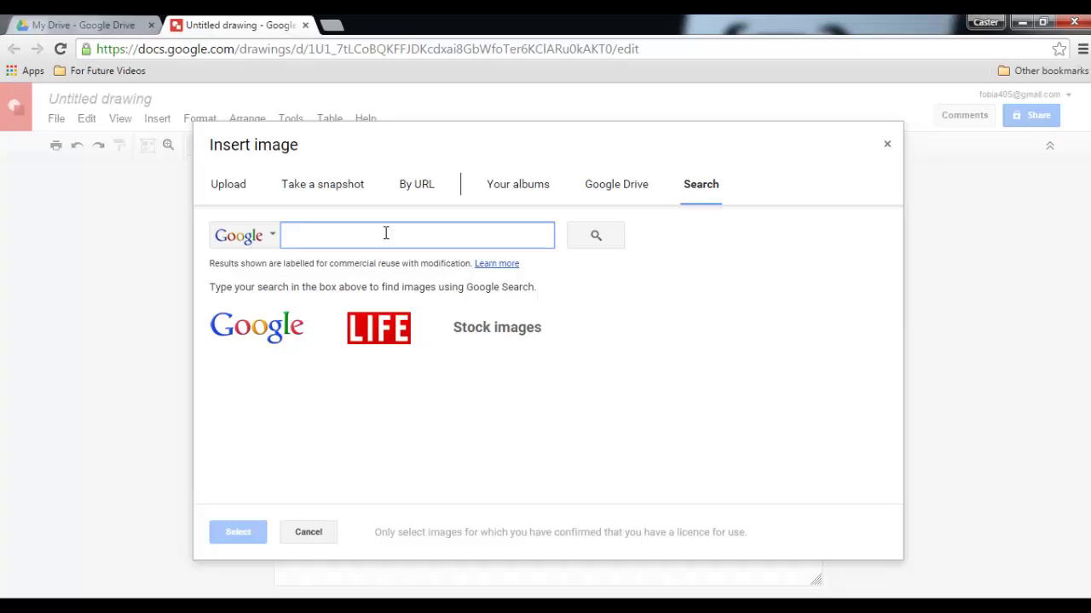
text(robot)
key(Return)
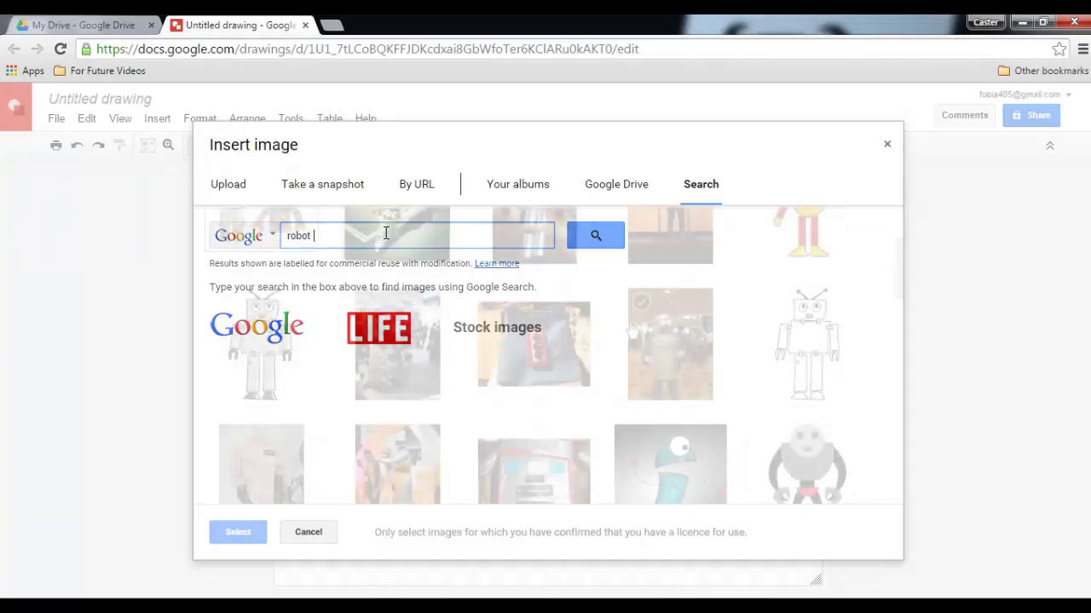
Pick the blue armoured robot picture from the results and insert it
scroll(596, 300, down, 5)
scroll(595, 299, down, 5)
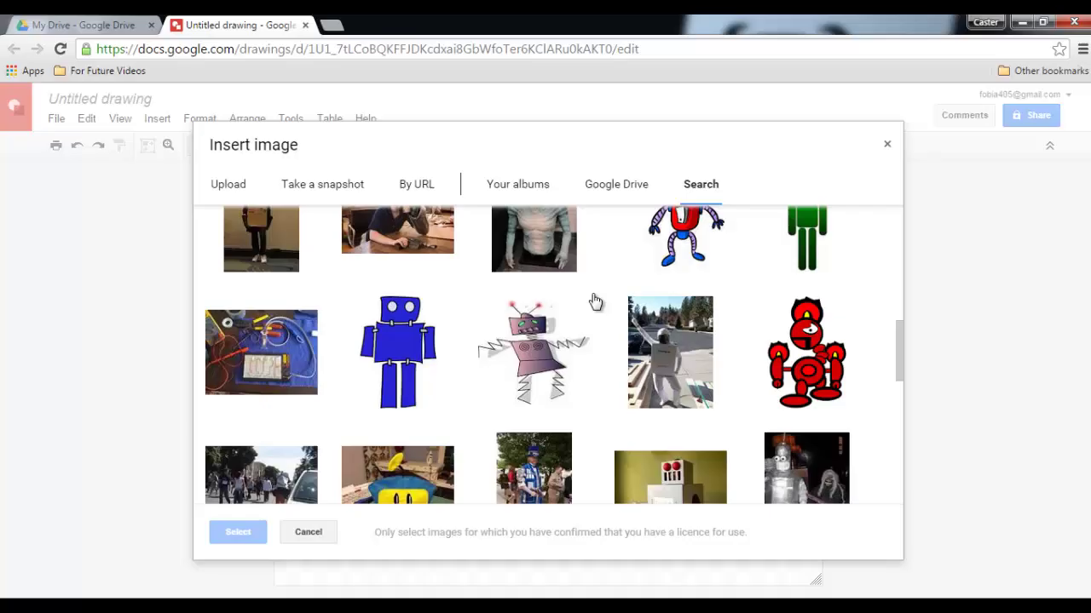
scroll(594, 300, down, 3)
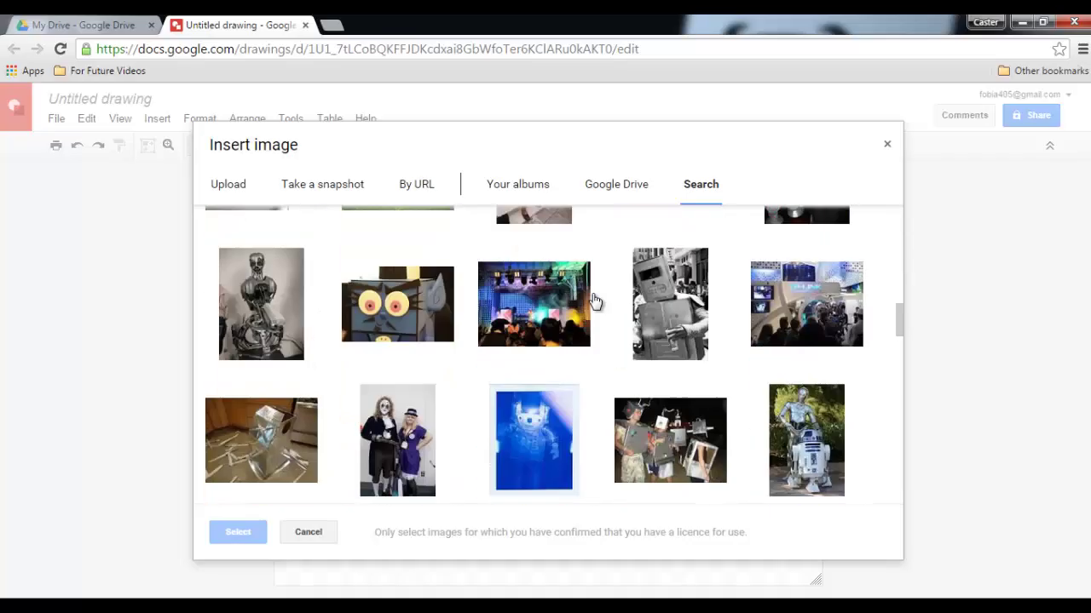
scroll(558, 320, down, 2)
click(558, 319)
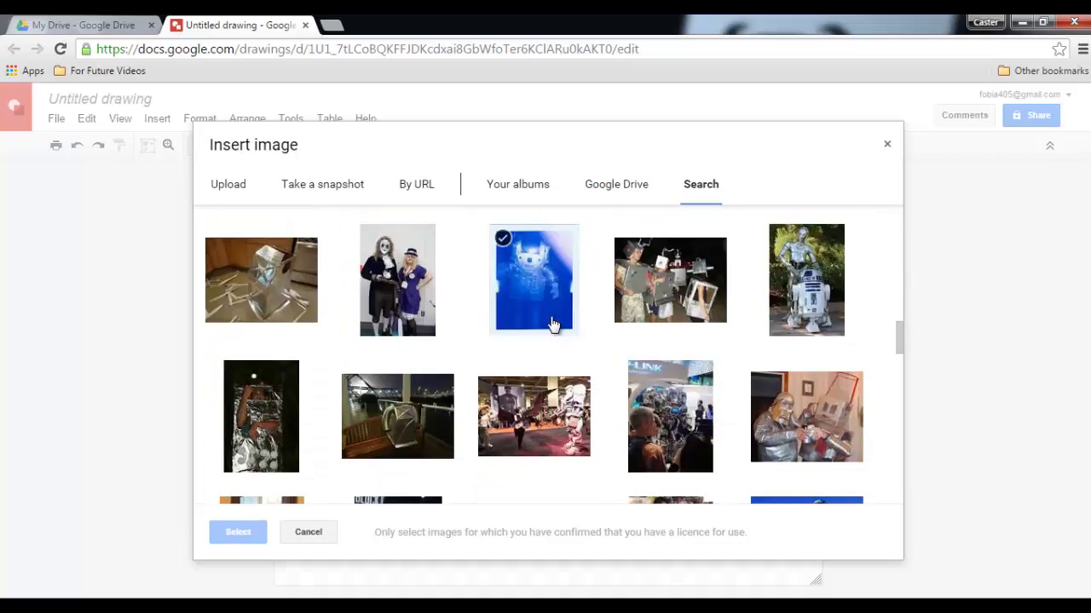
scroll(558, 320, down, 4)
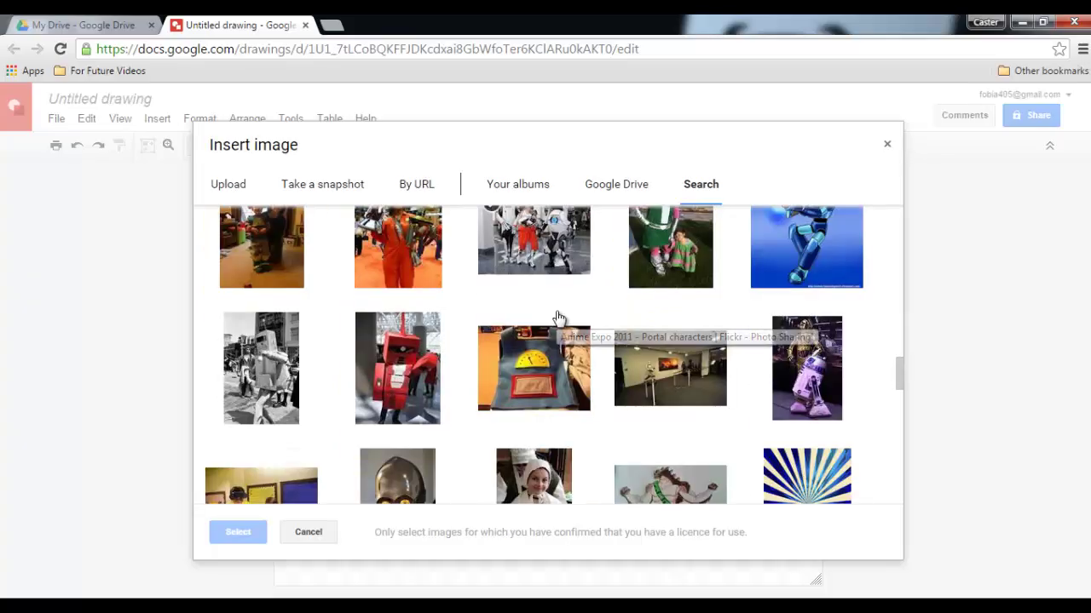
scroll(558, 317, up, 1)
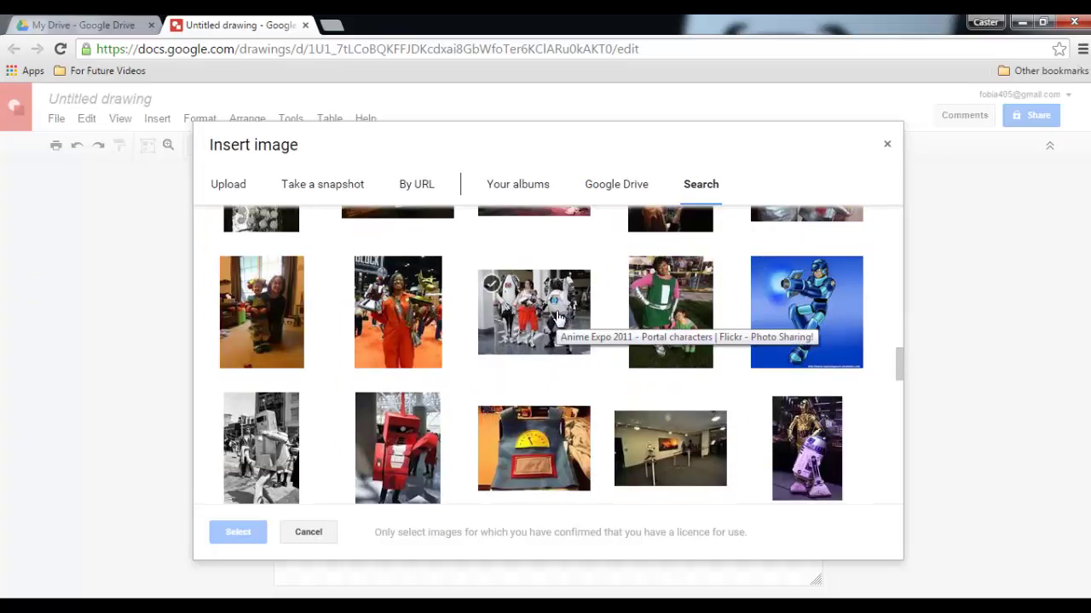
click(804, 303)
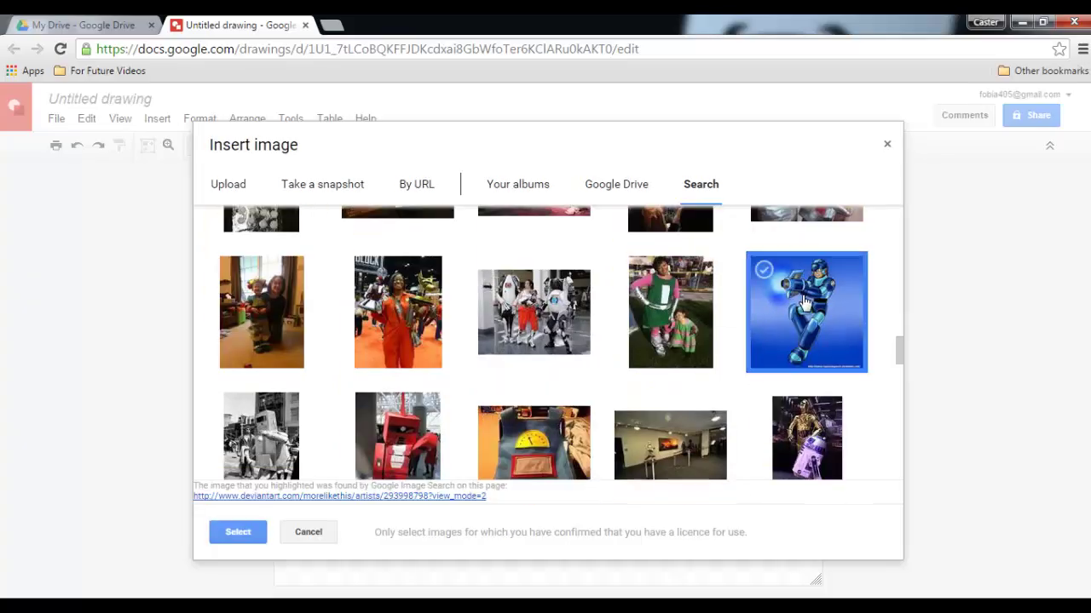
click(240, 537)
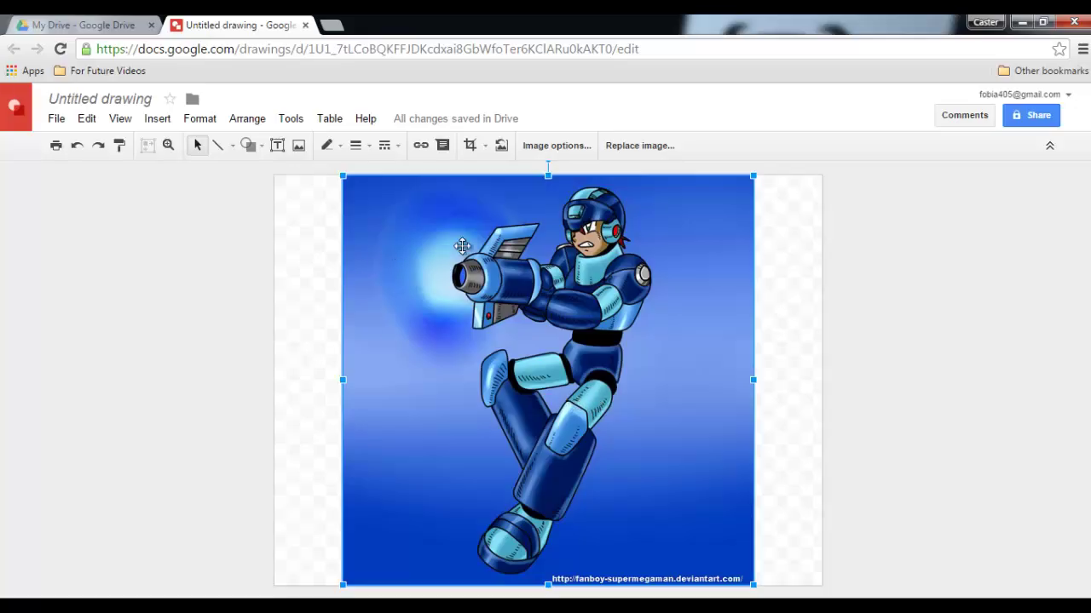
Drag the robot picture left until it snaps to the canvas's left edge
drag(674, 373, 554, 330)
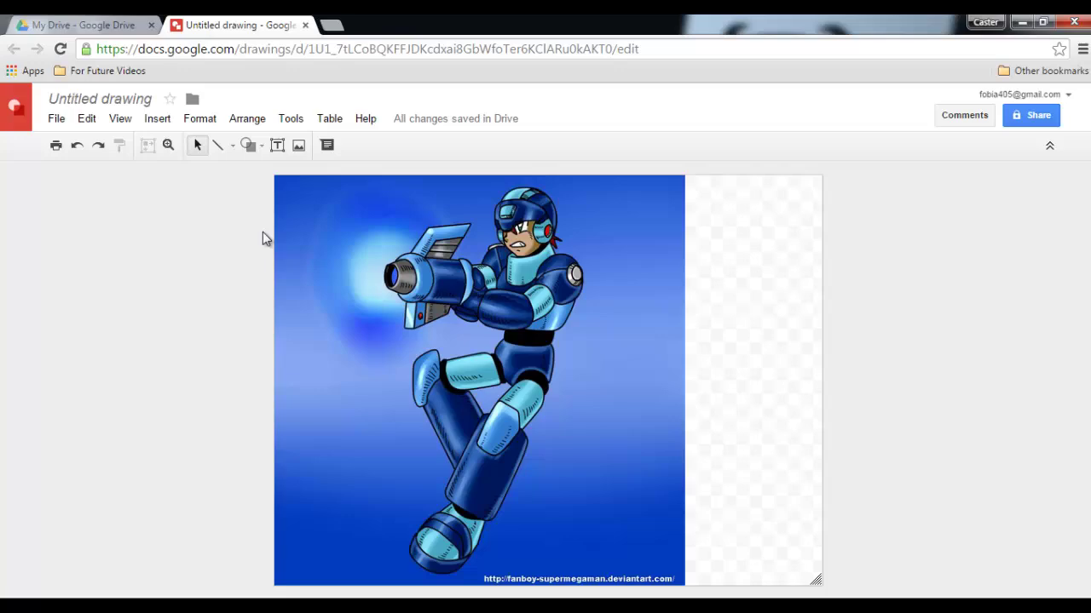
click(234, 145)
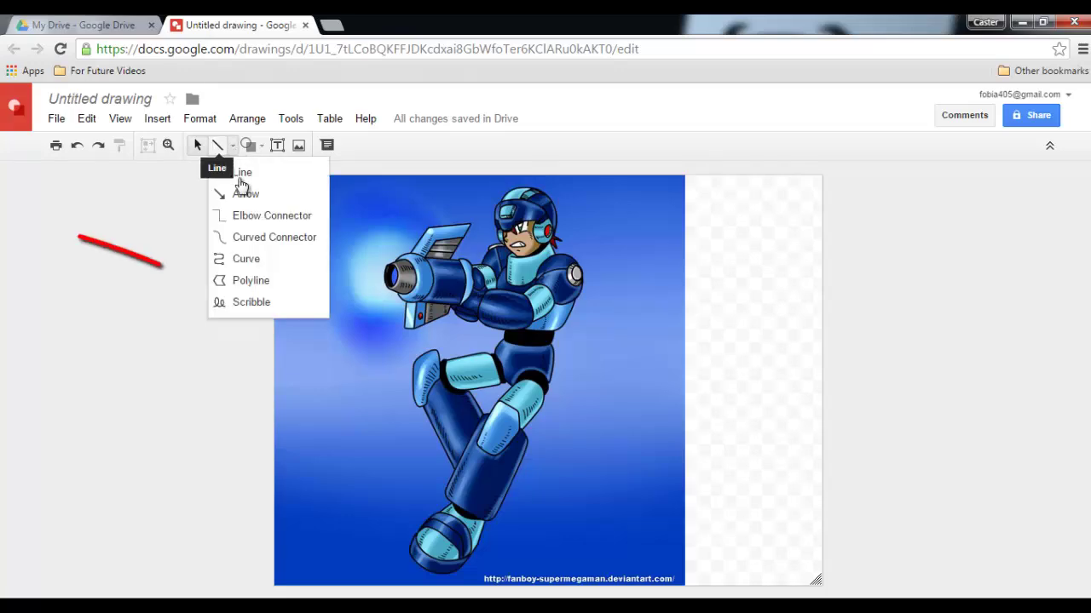
click(259, 281)
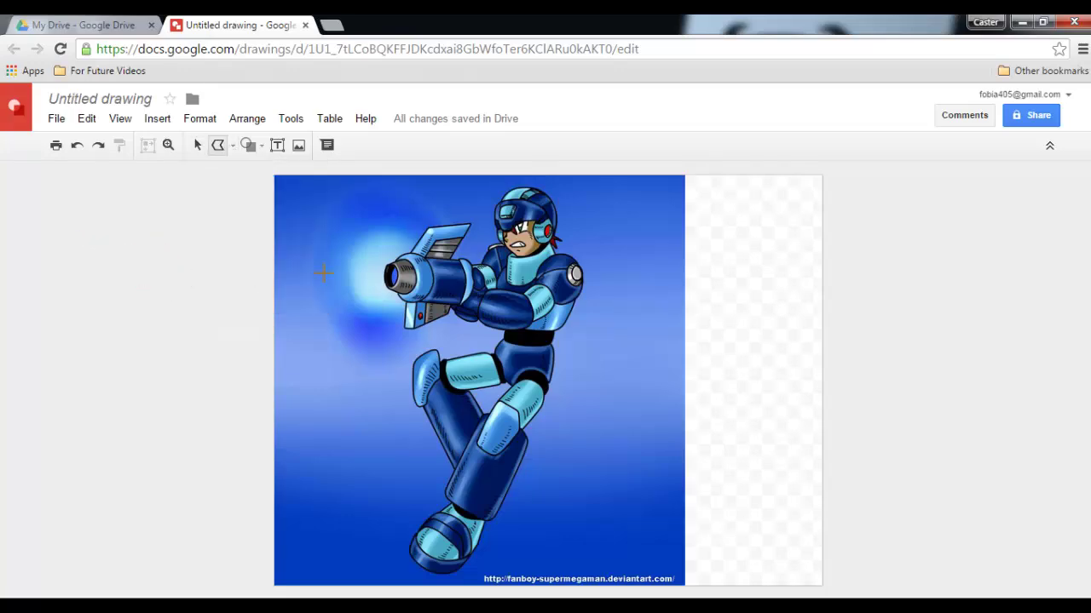
click(673, 239)
click(771, 260)
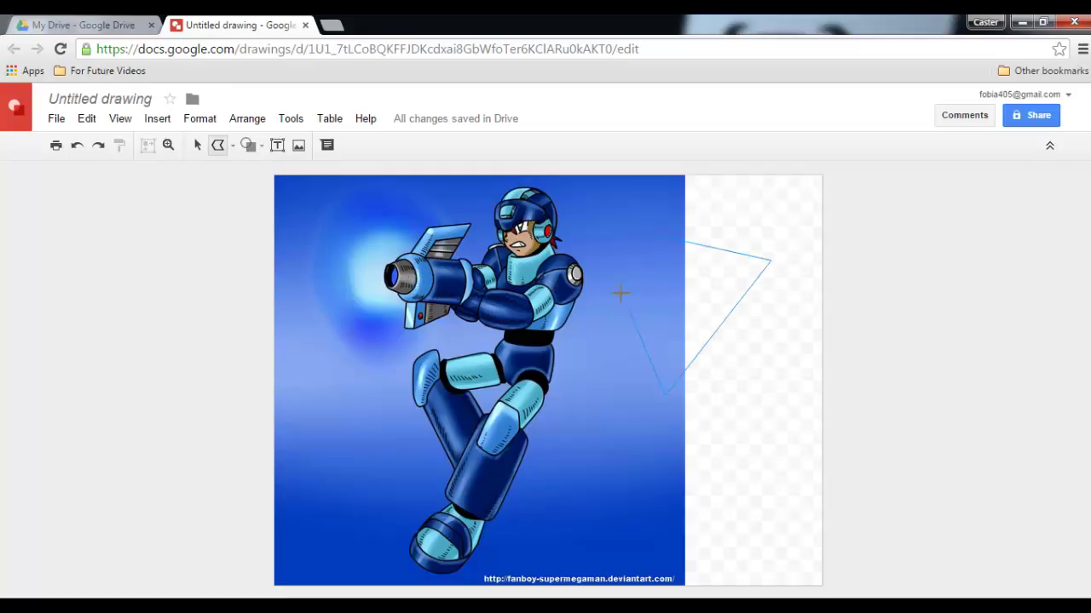
click(644, 235)
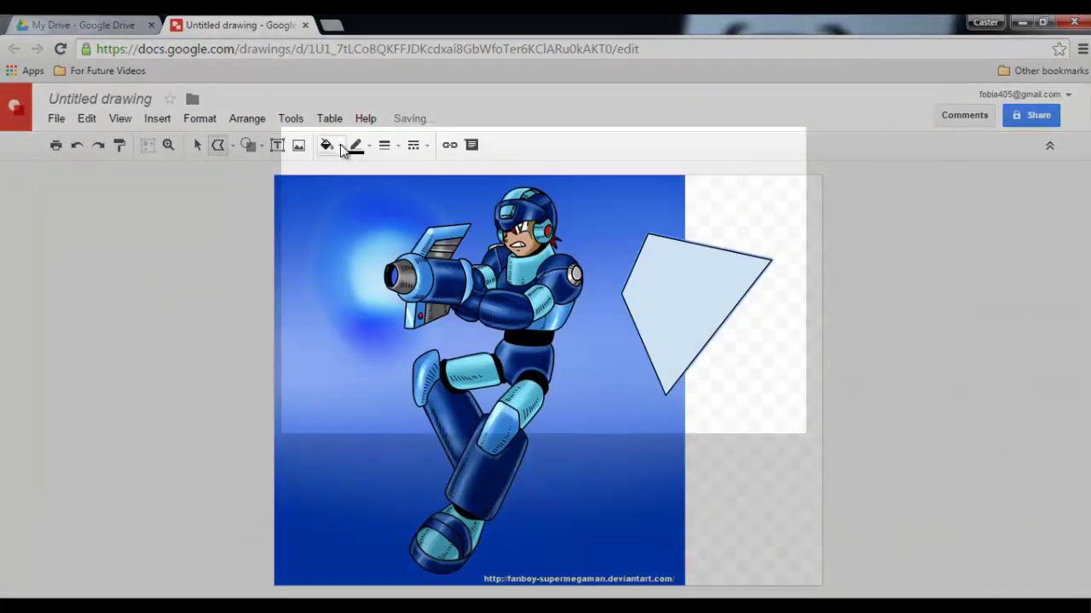
click(341, 149)
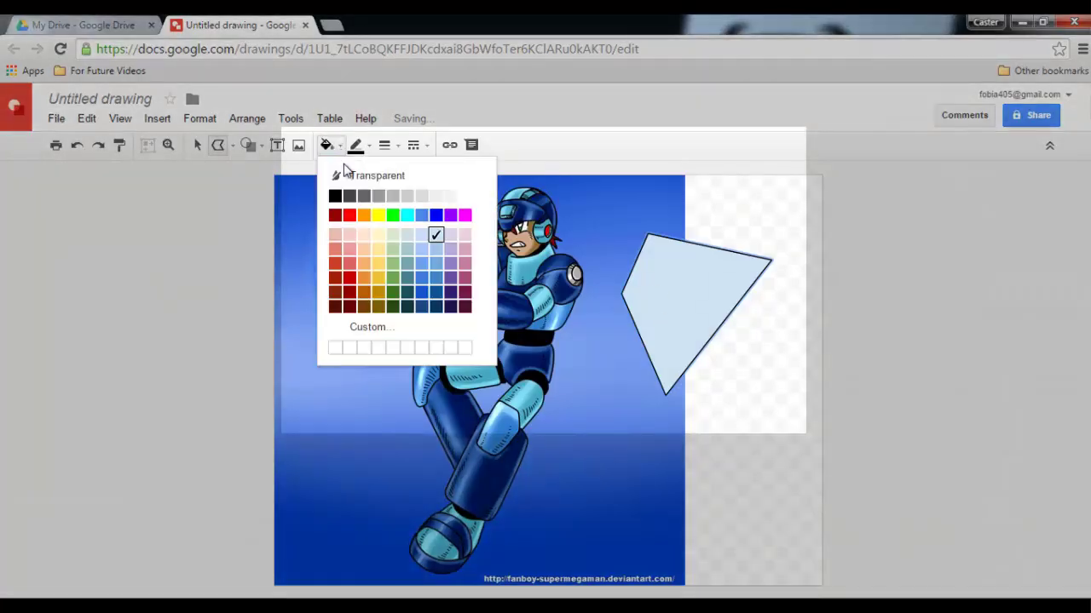
click(367, 275)
click(365, 150)
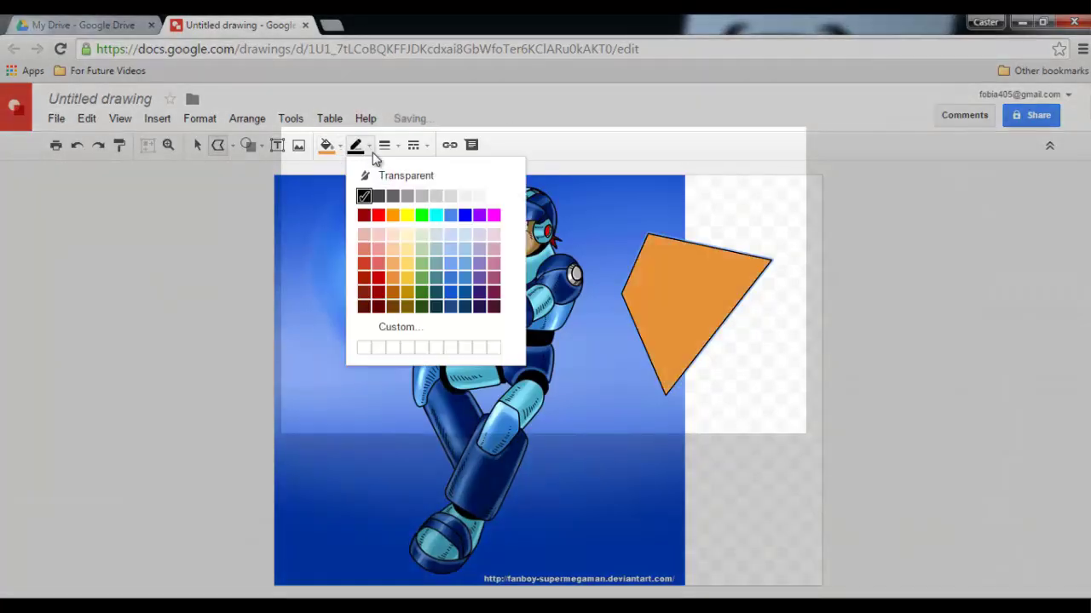
click(435, 275)
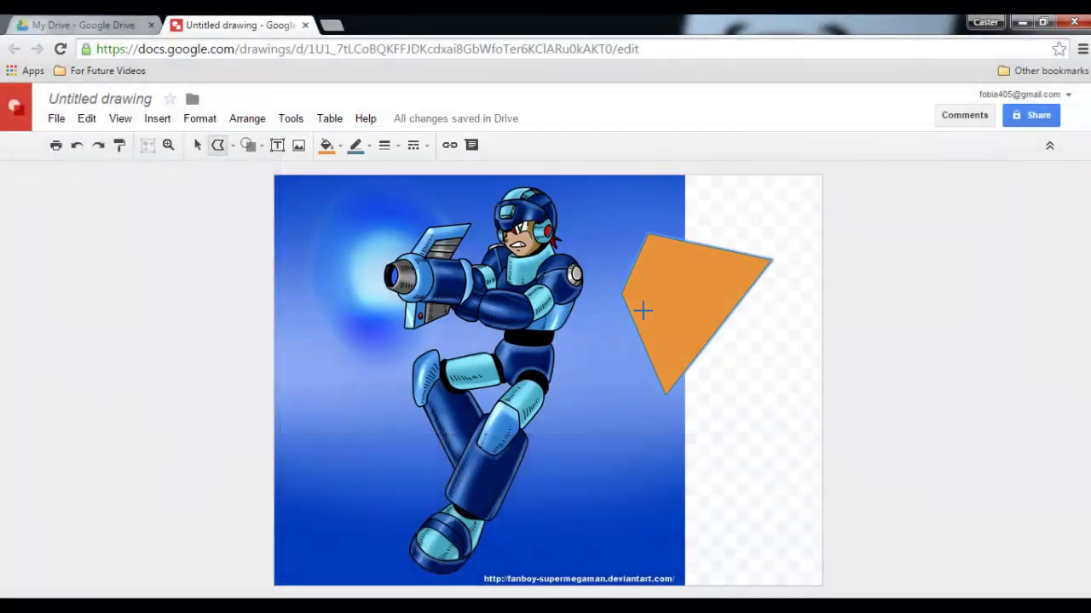
key(Delete)
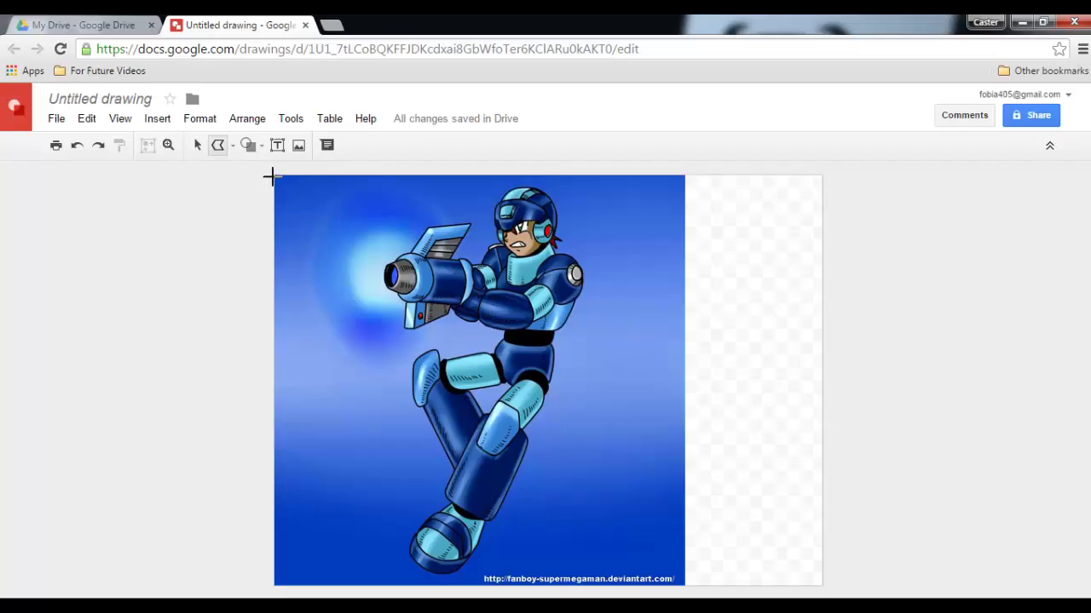
Trace a square outline over the robot picture, corner to corner
click(275, 176)
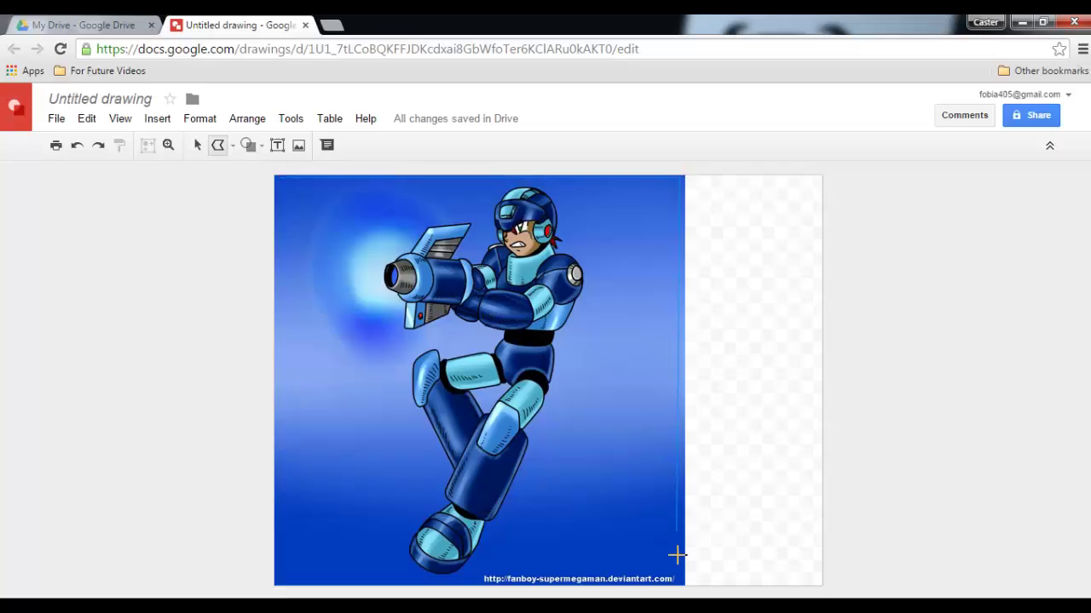
click(684, 584)
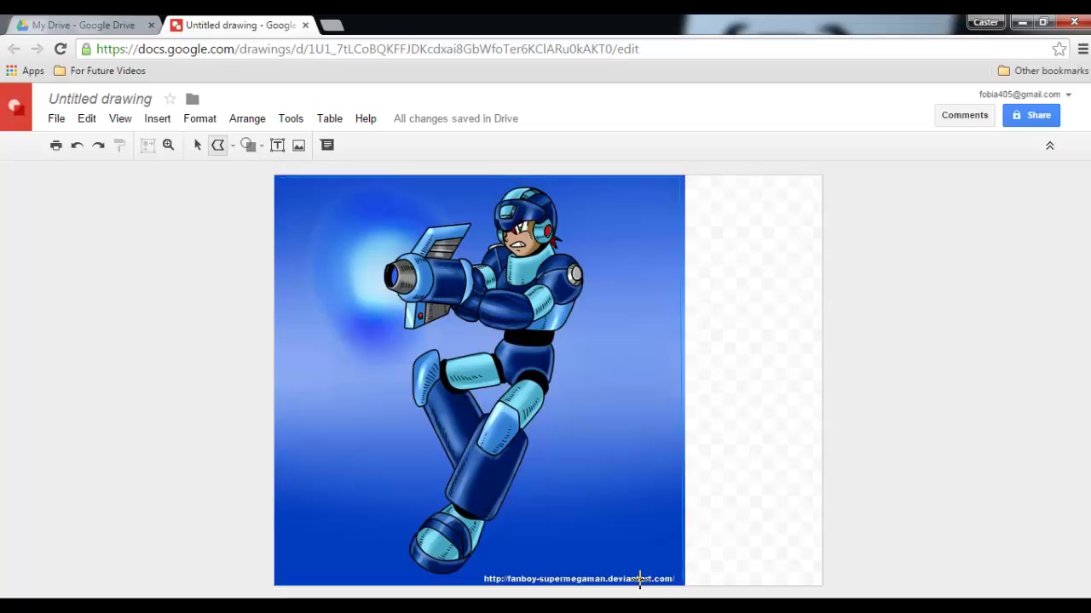
click(274, 585)
click(276, 176)
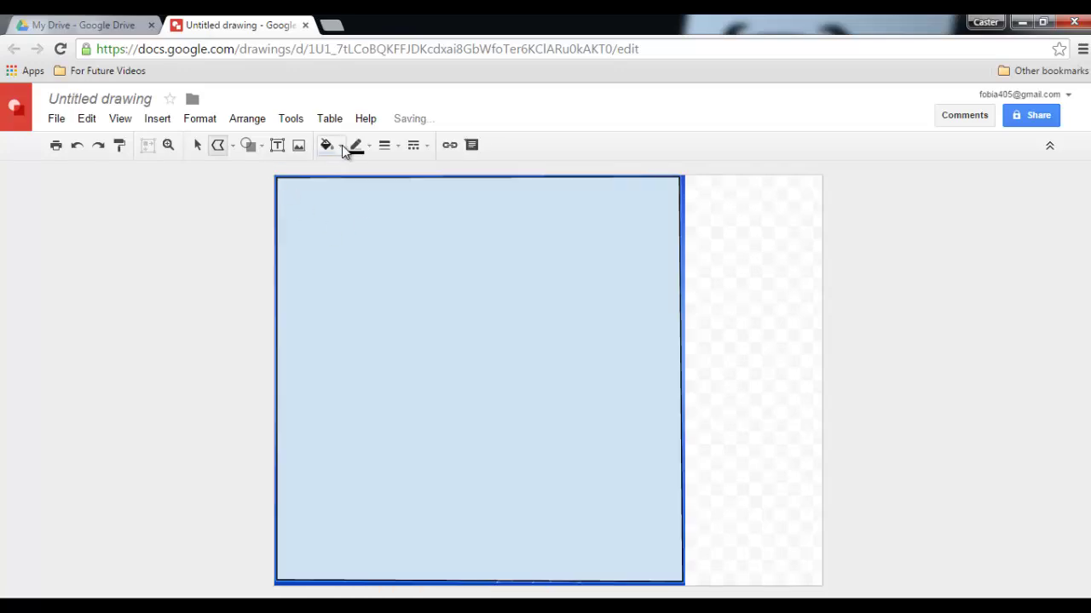
Fill the square dark blue, remove its outline, and drag it right of the picture
click(339, 145)
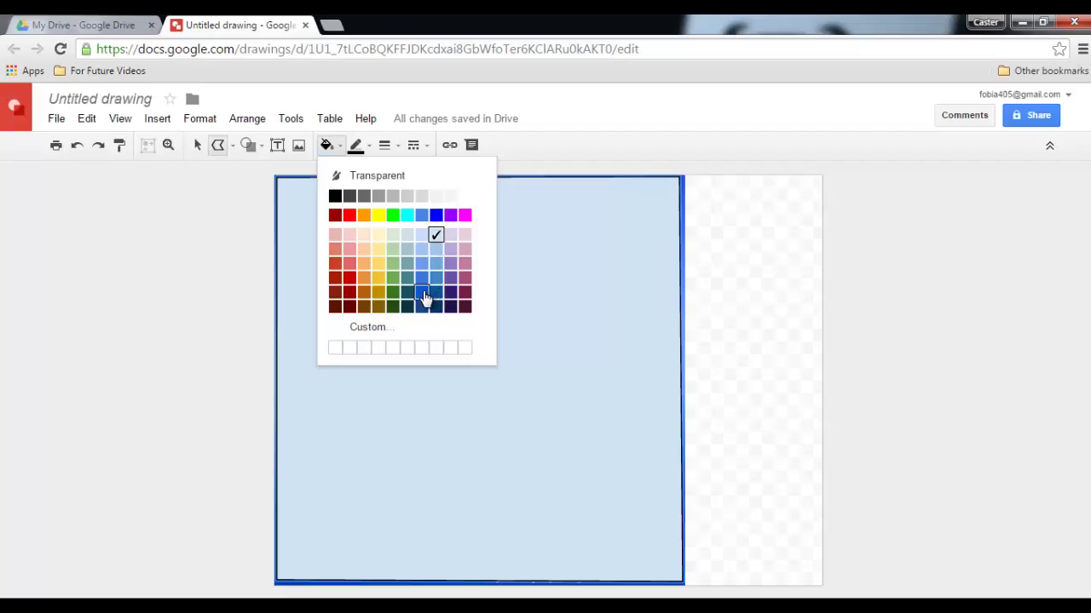
click(421, 292)
click(360, 150)
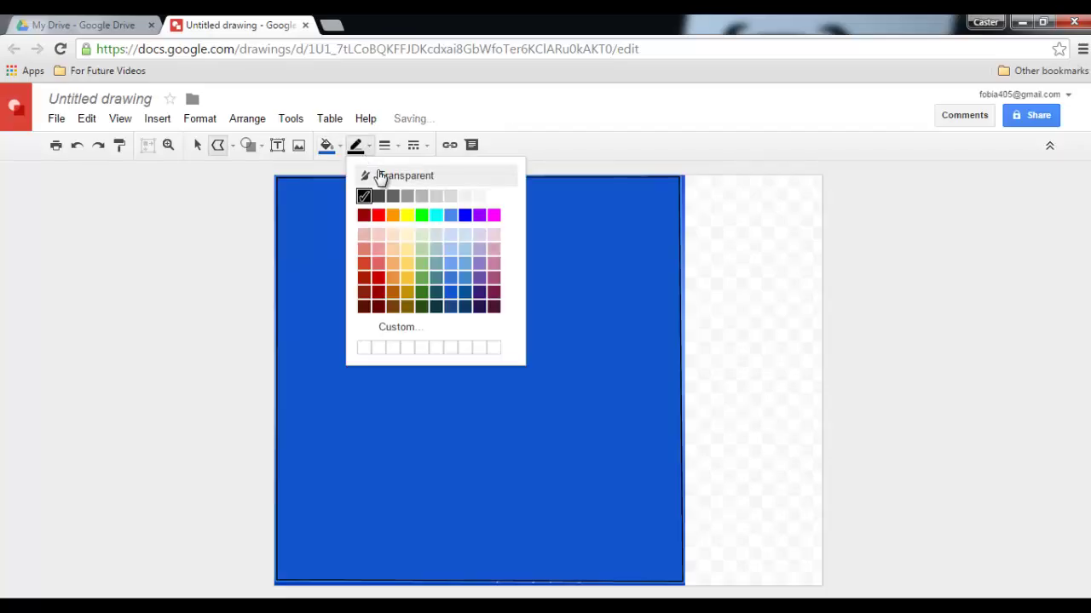
click(380, 177)
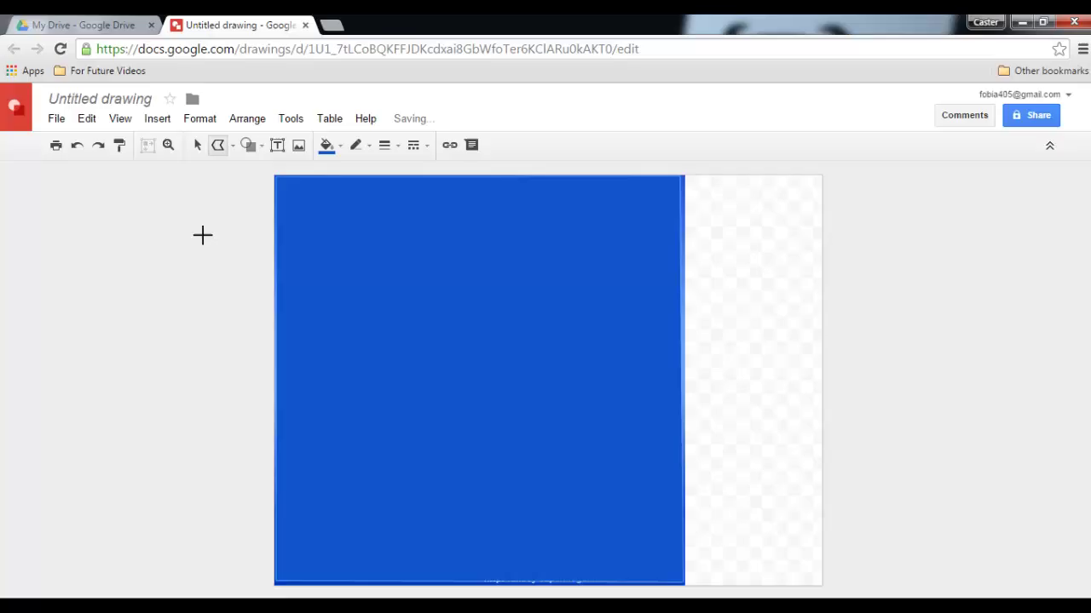
click(196, 146)
drag(346, 299, 762, 295)
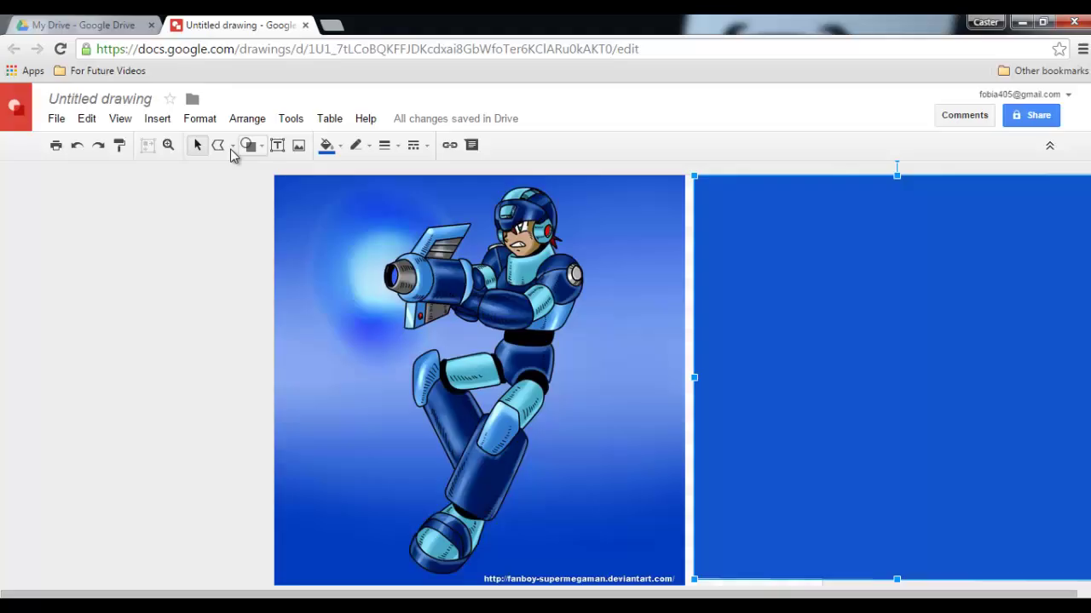
Zoom in twice on the reference figure's upper body and scroll up to the helmet
click(219, 145)
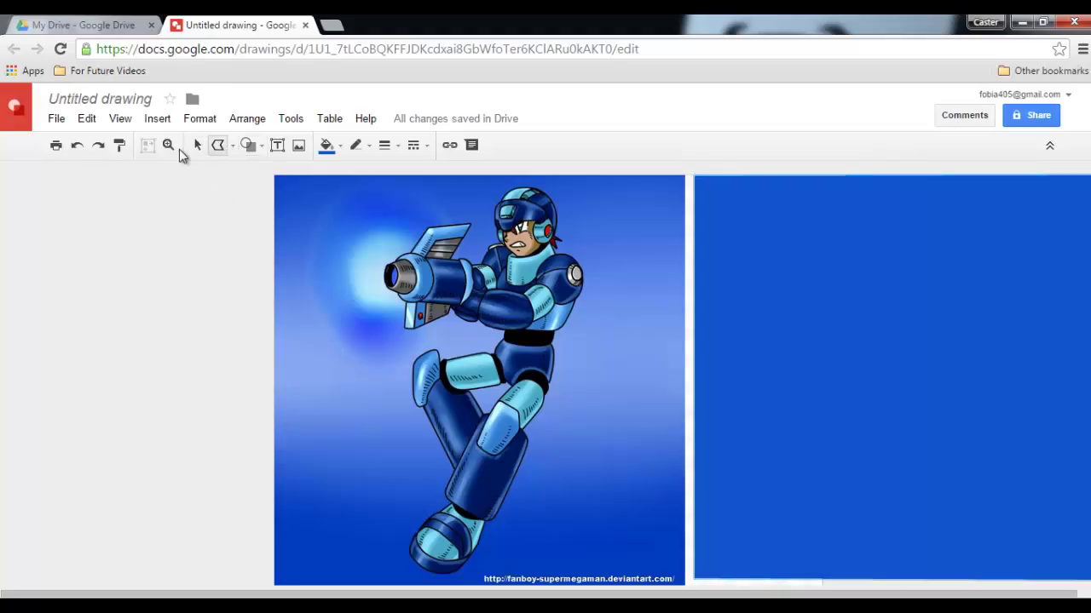
click(169, 146)
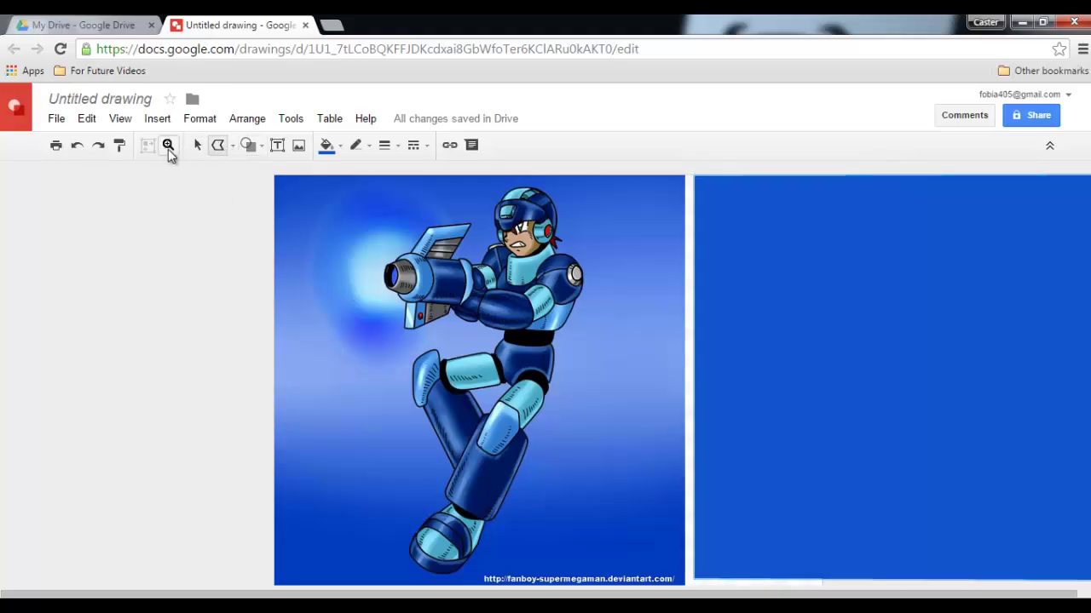
click(533, 259)
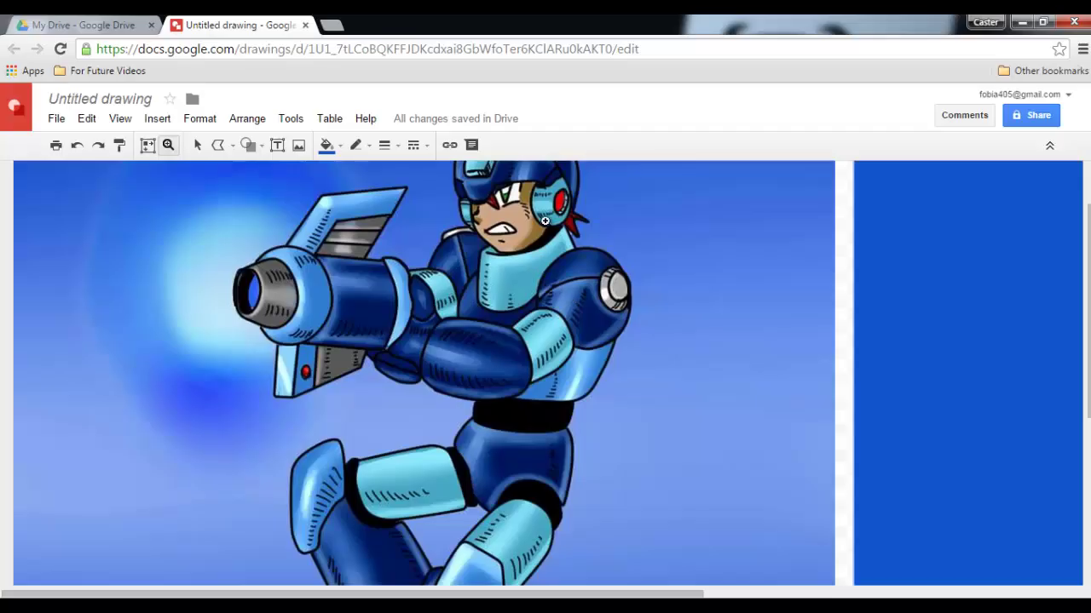
click(552, 286)
scroll(562, 287, up, 2)
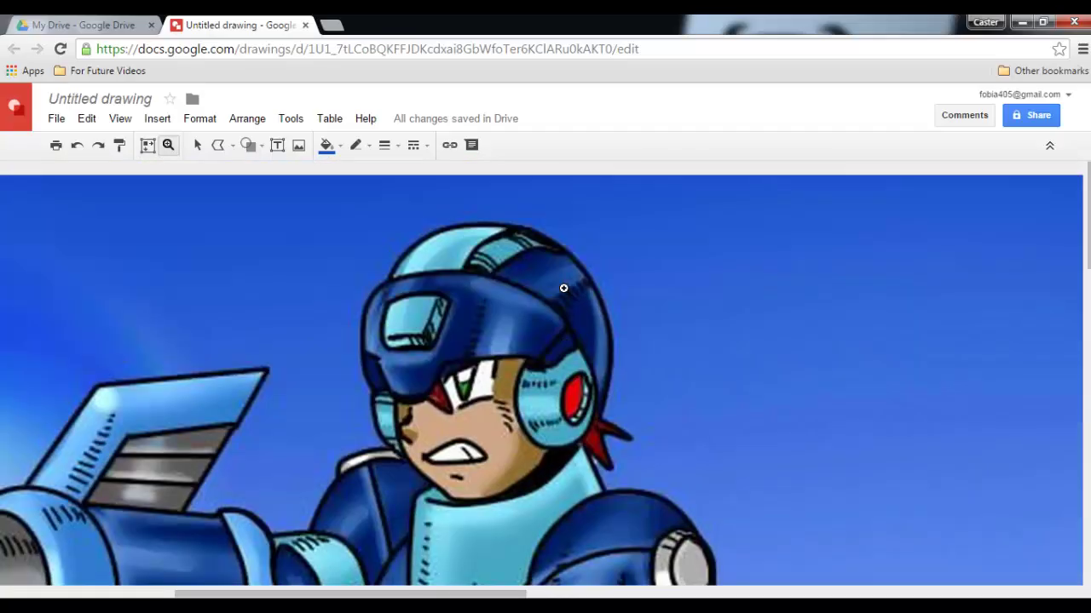
scroll(540, 273, up, 2)
Draw an oval shape over the reference figure's head
click(263, 148)
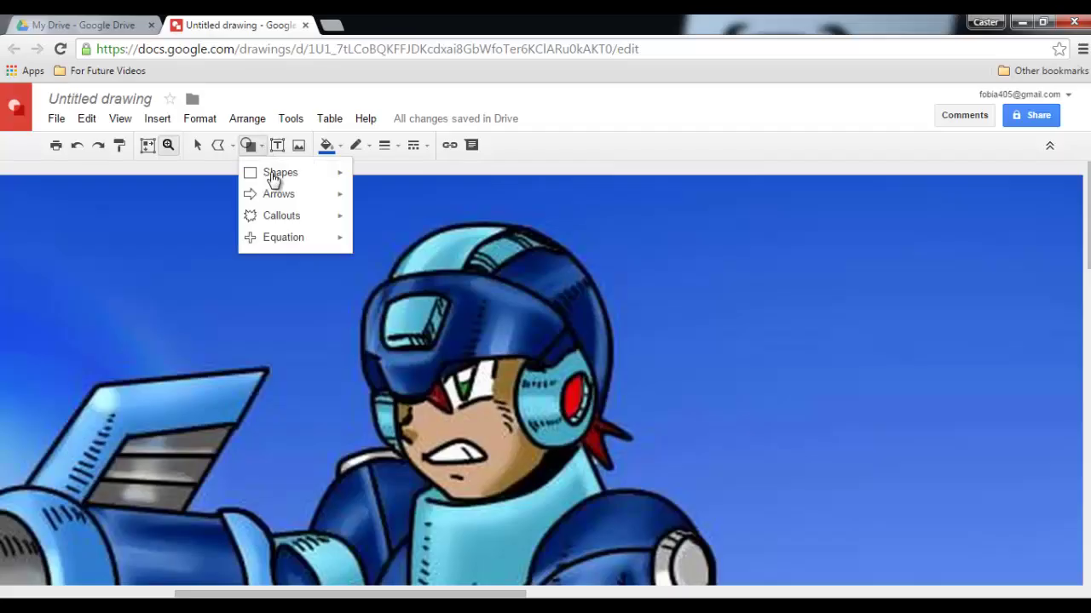
mouse_move(290, 181)
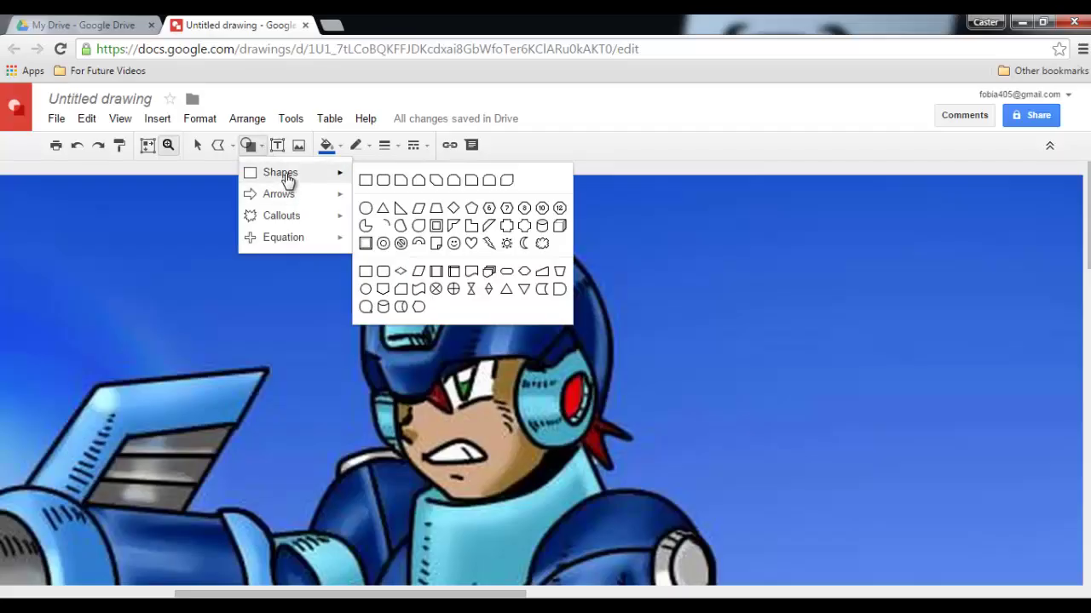
click(365, 209)
drag(511, 416, 608, 496)
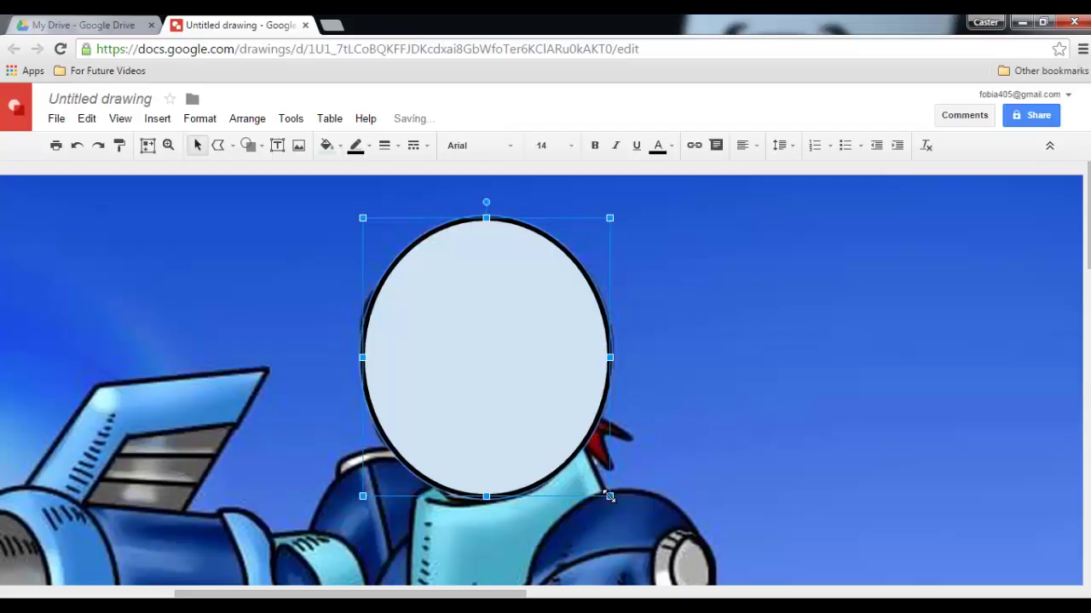
Fill the oval dark blue with no outline and move it right of the helmet
click(341, 147)
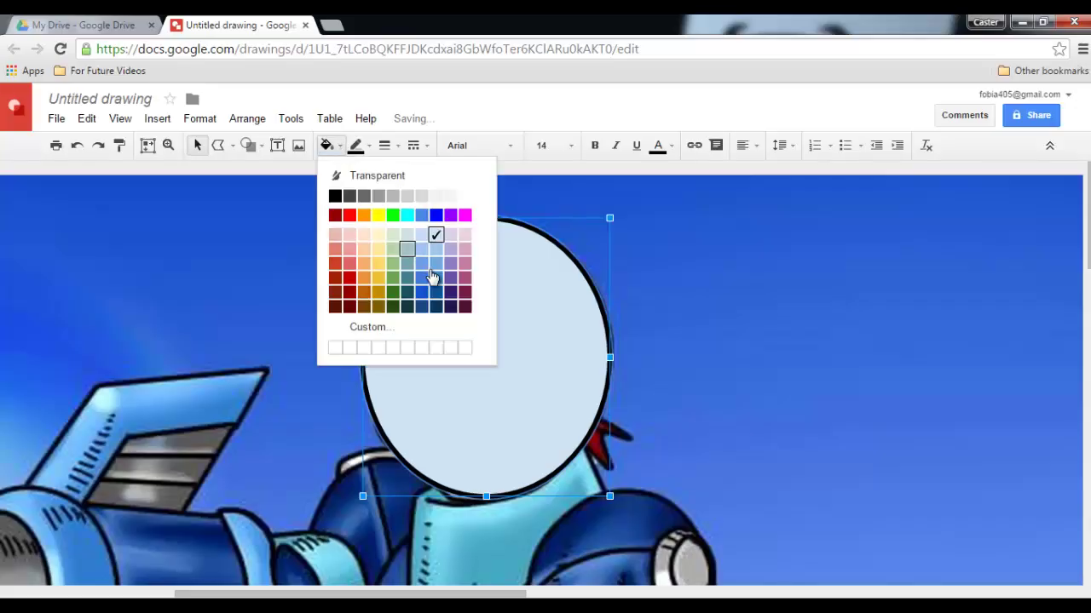
click(436, 292)
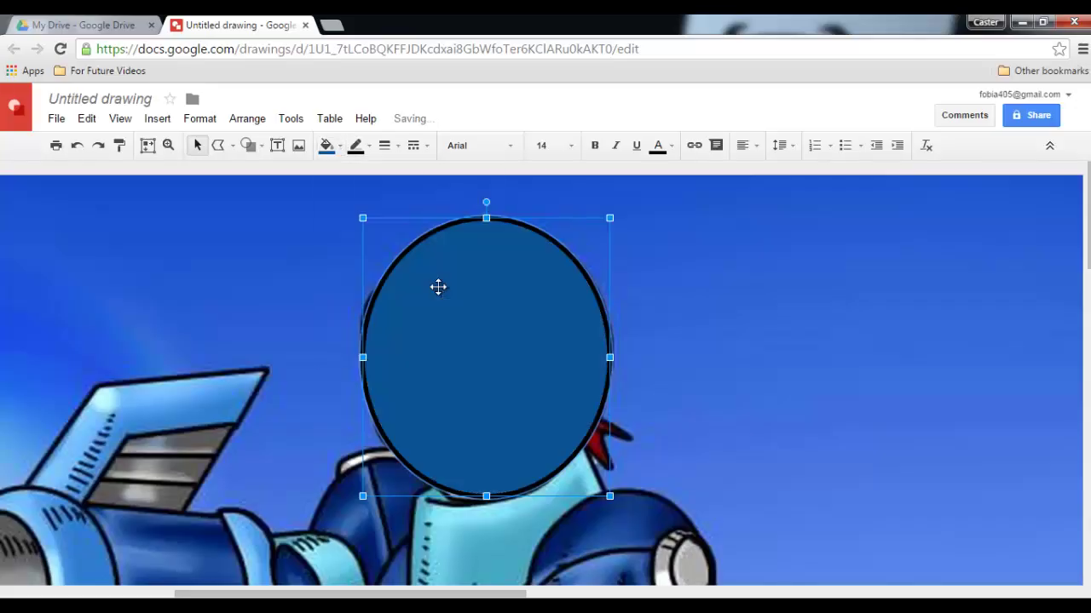
click(369, 146)
click(382, 174)
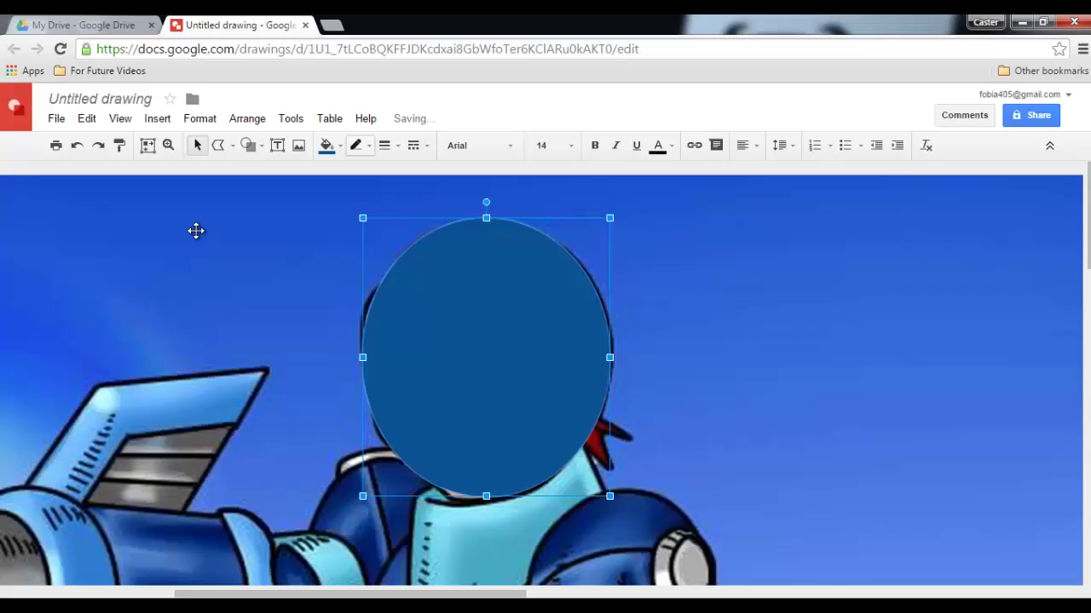
key(Escape)
drag(442, 335, 764, 329)
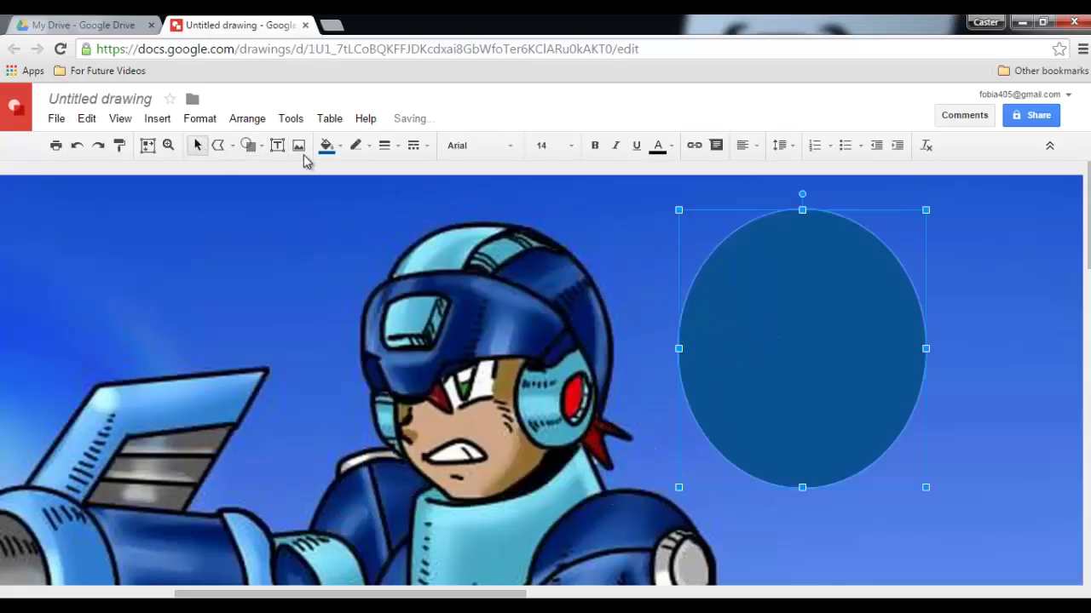
Trace a helmet-top piece with the polyline tool and place it on the oval's top
click(218, 144)
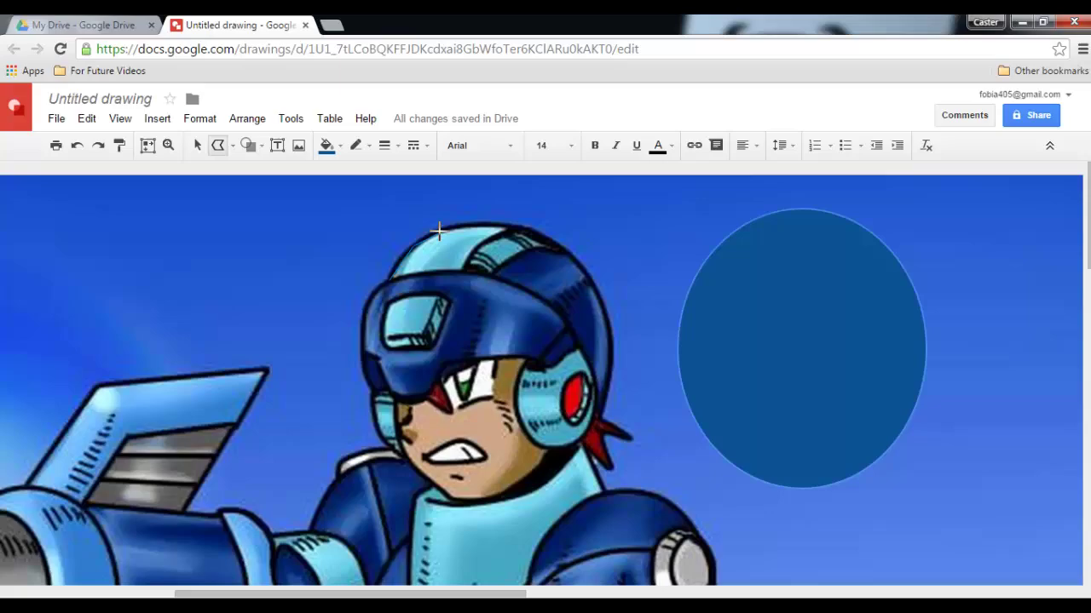
click(522, 226)
click(461, 271)
click(386, 283)
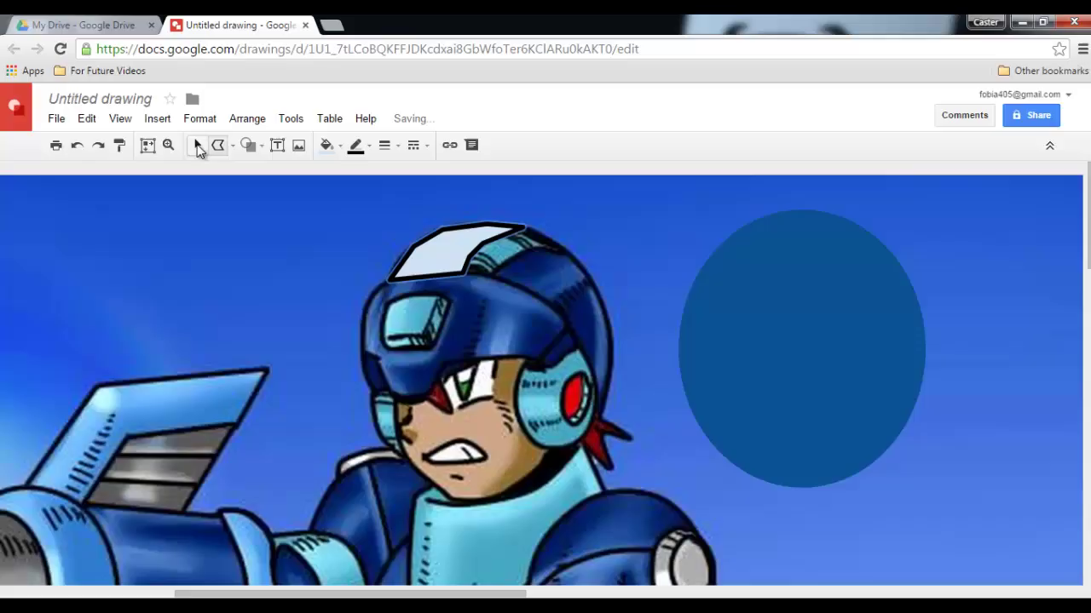
click(196, 145)
drag(455, 253, 765, 242)
drag(765, 242, 765, 241)
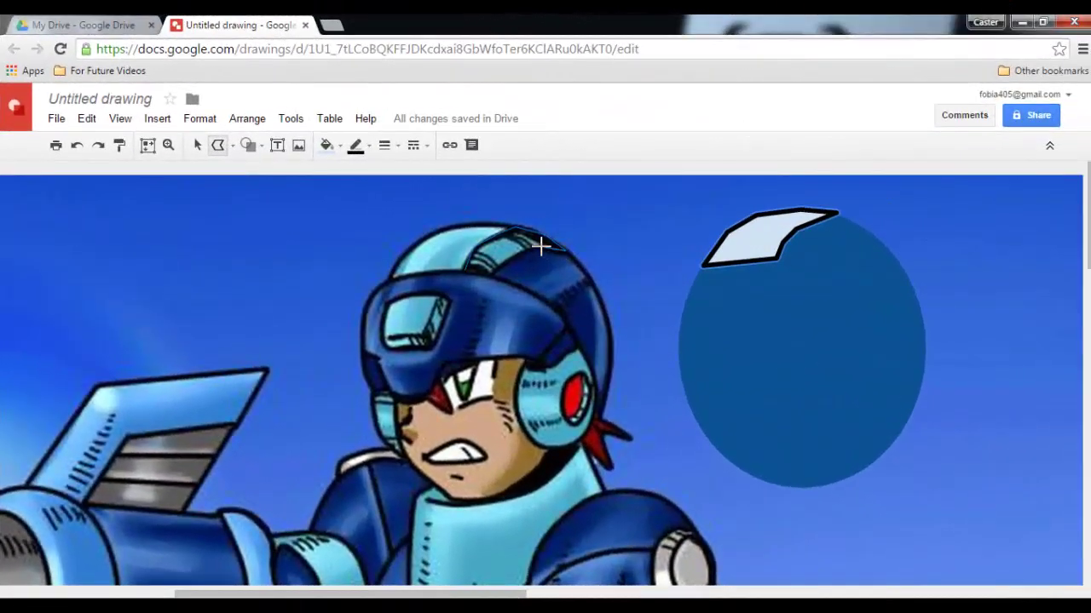
Trace a second helmet piece, move it onto the oval, and fill it light blue
click(474, 269)
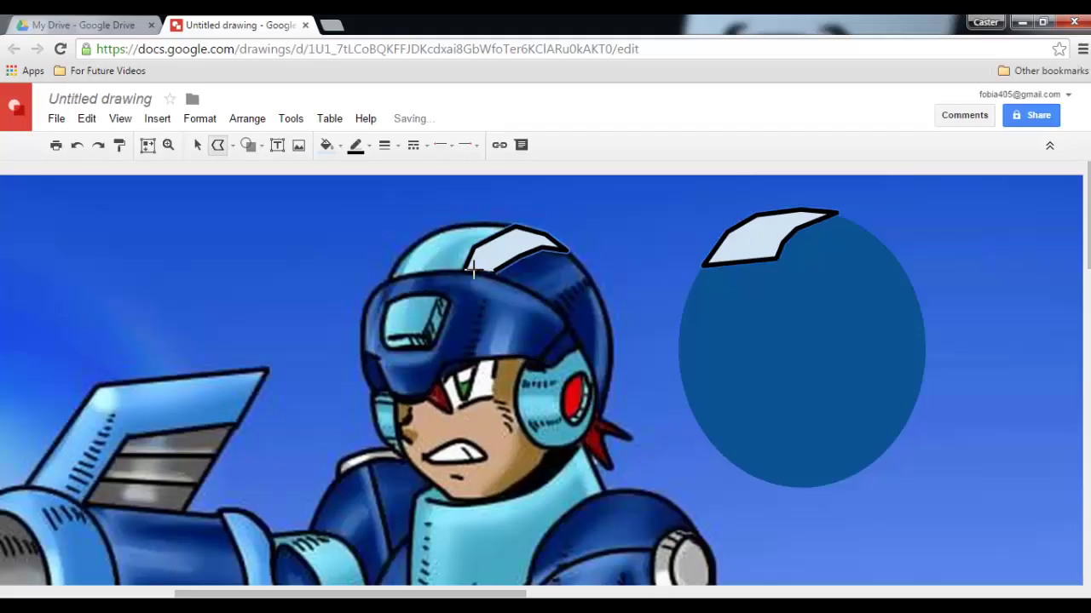
click(197, 145)
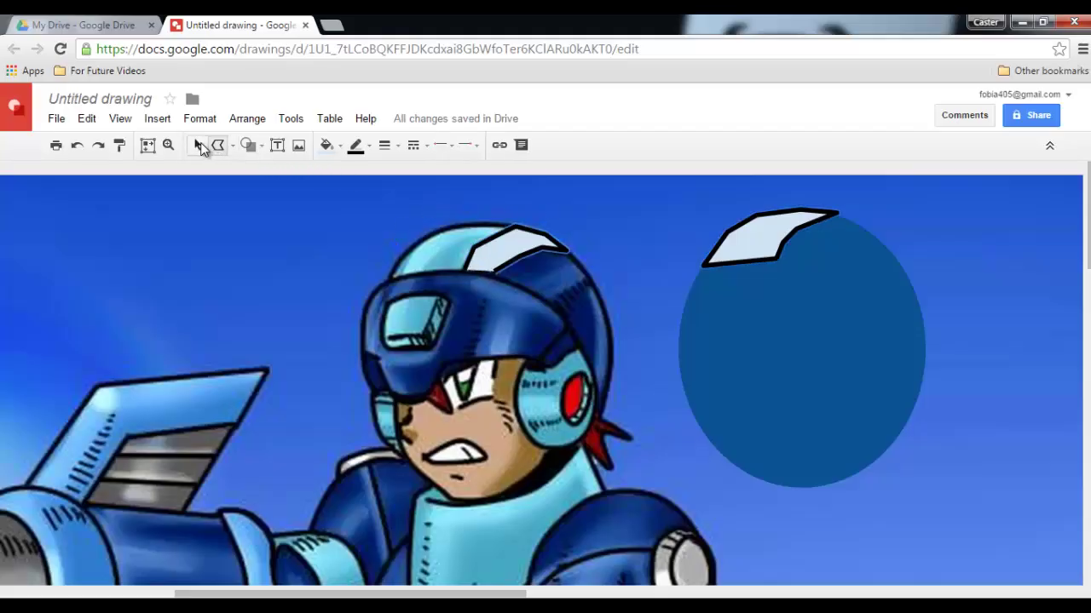
drag(499, 253, 808, 241)
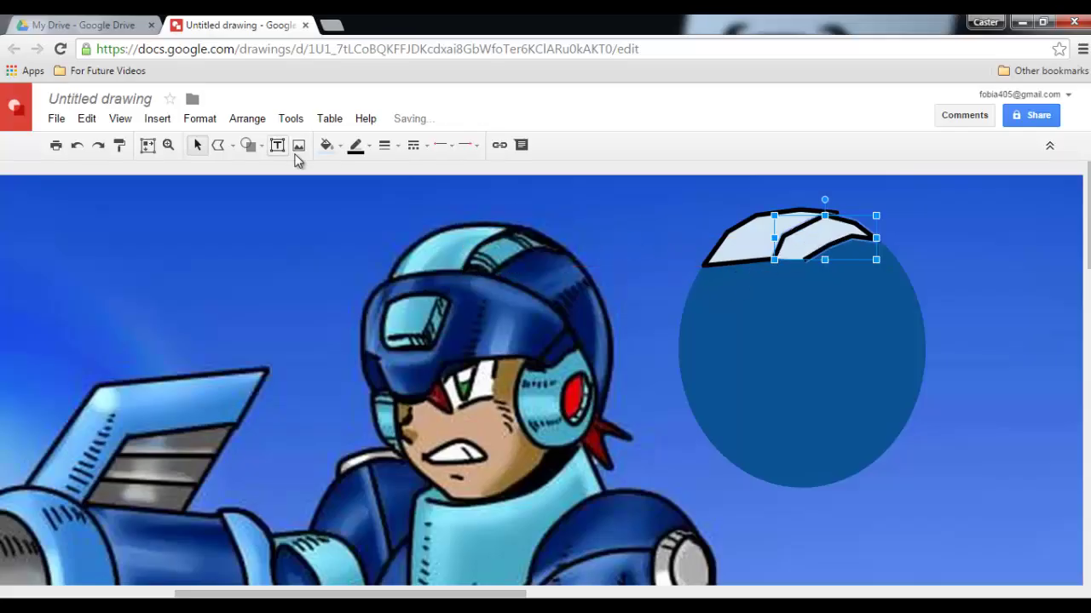
click(329, 147)
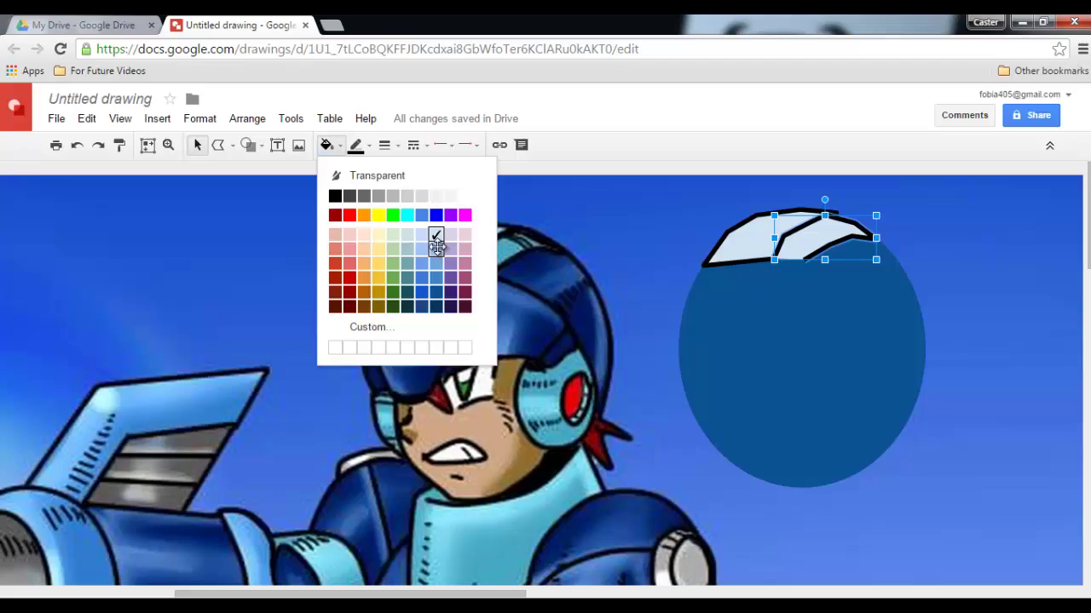
click(435, 249)
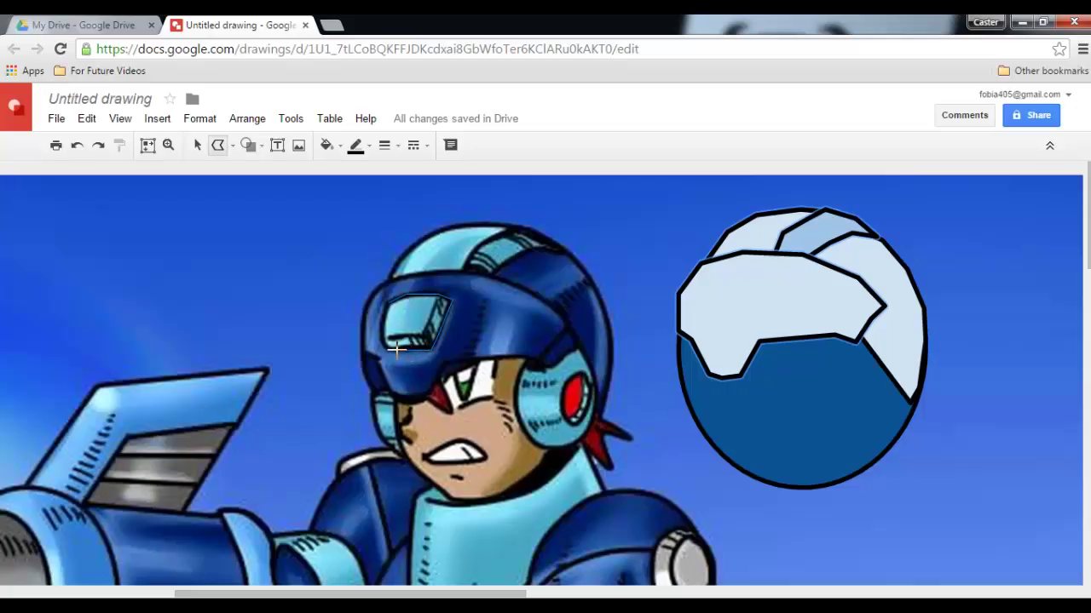
Trace a small visor shape and move it onto the front of the oval head
click(384, 302)
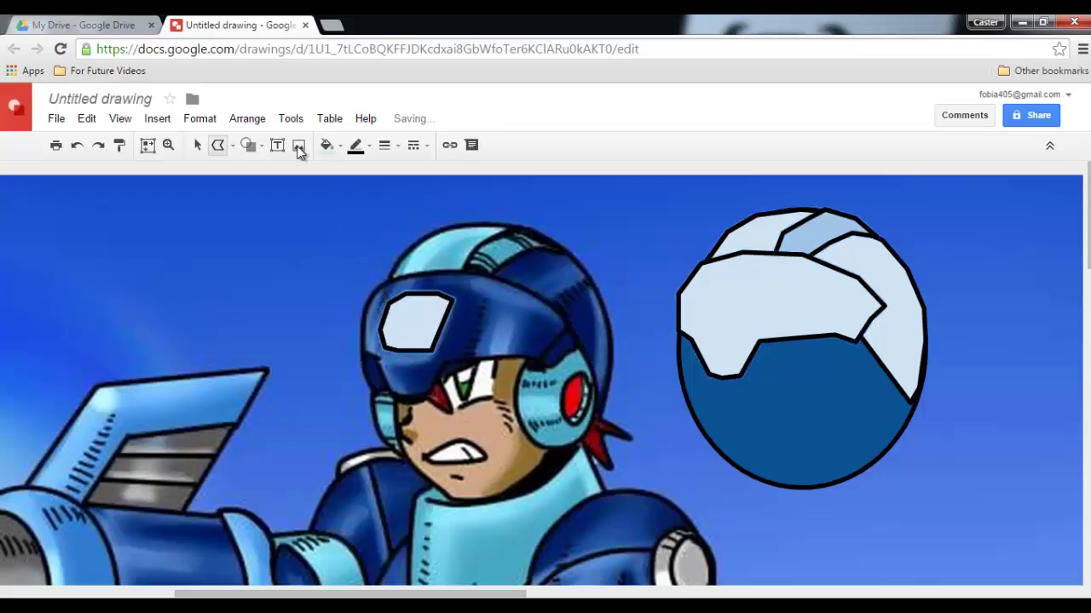
click(198, 147)
click(407, 322)
drag(641, 313, 731, 304)
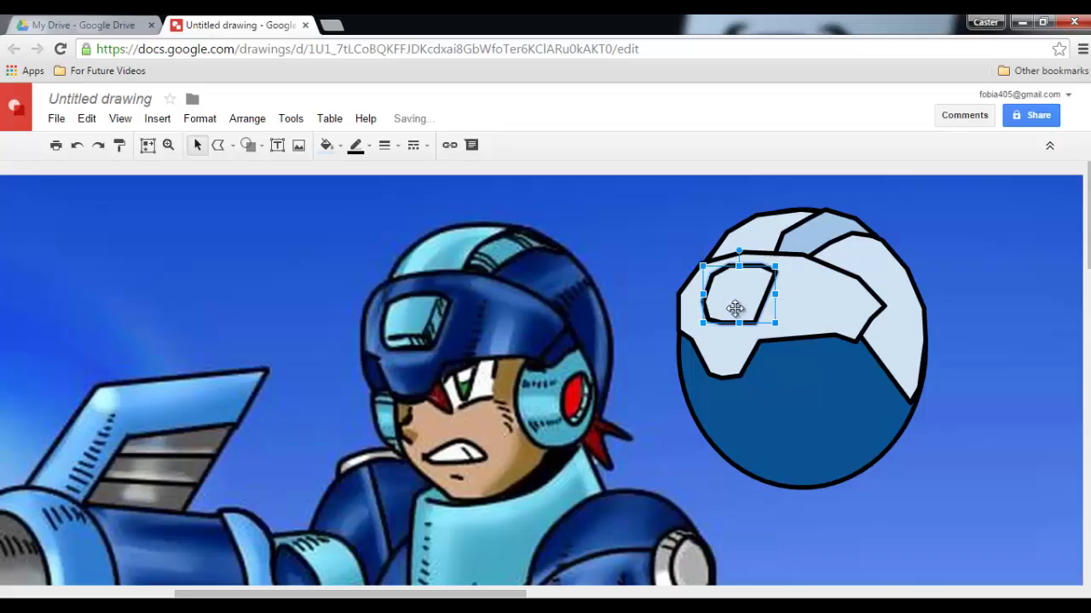
click(812, 297)
click(737, 307)
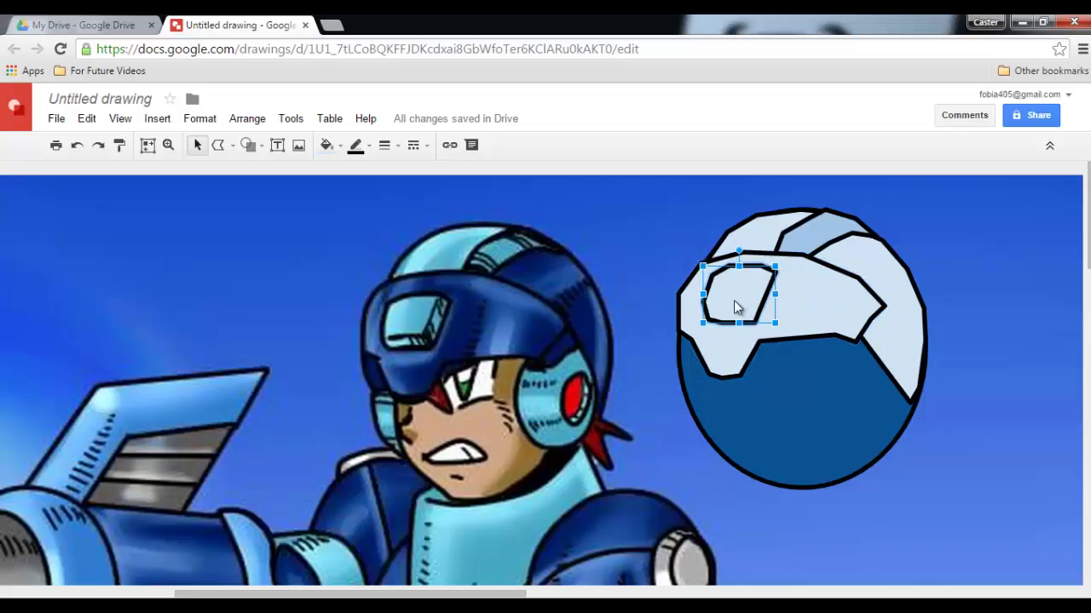
Fill the visor gold and send it one layer backward
click(332, 149)
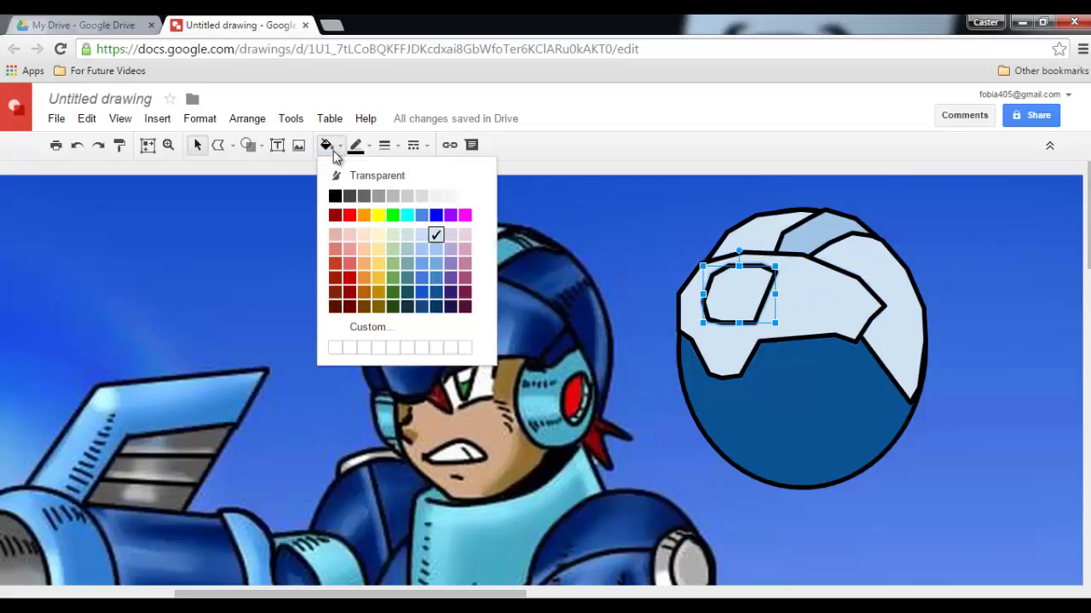
click(380, 298)
right_click(735, 296)
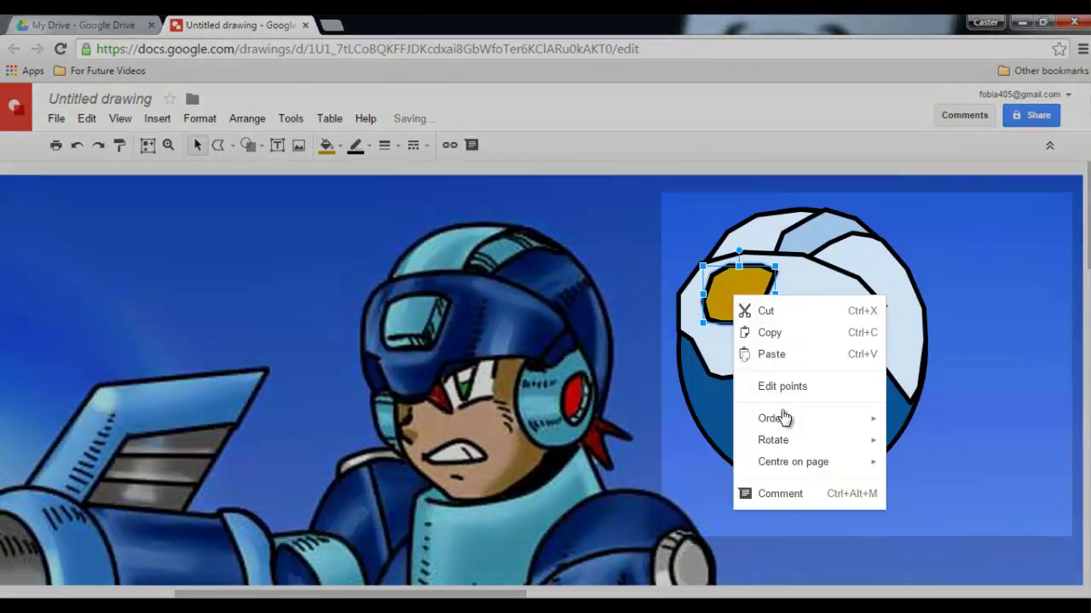
mouse_move(801, 420)
click(961, 466)
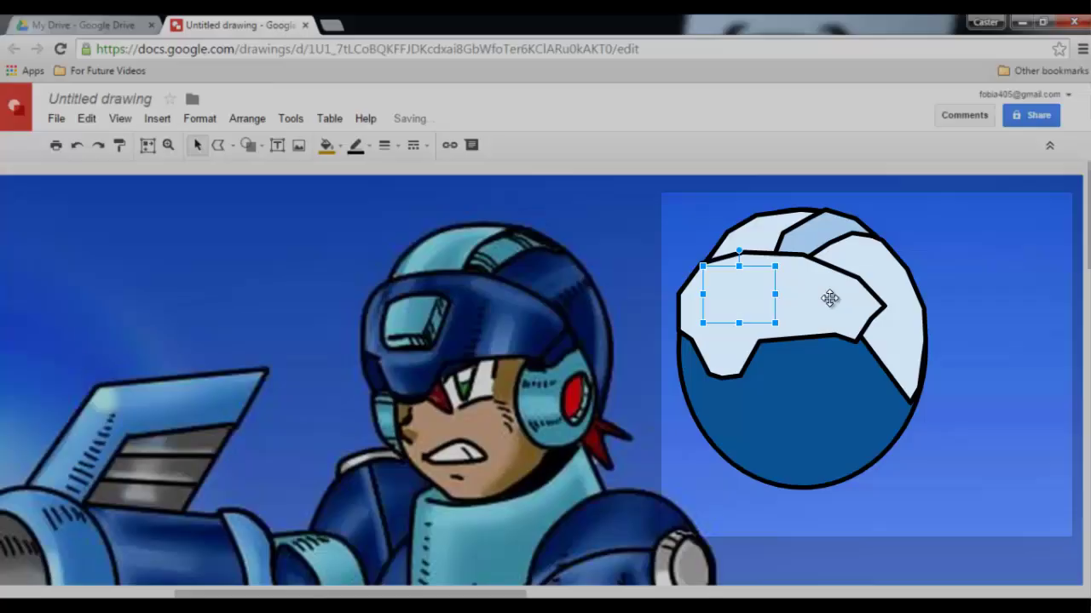
Send the light front helmet piece behind the gold visor
click(826, 317)
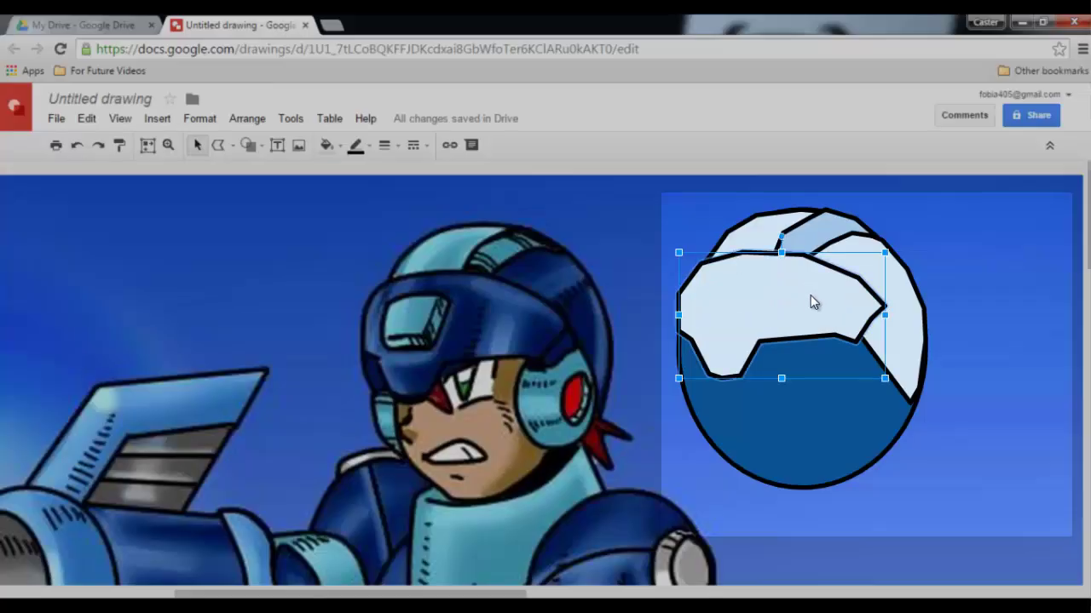
right_click(812, 303)
mouse_move(869, 418)
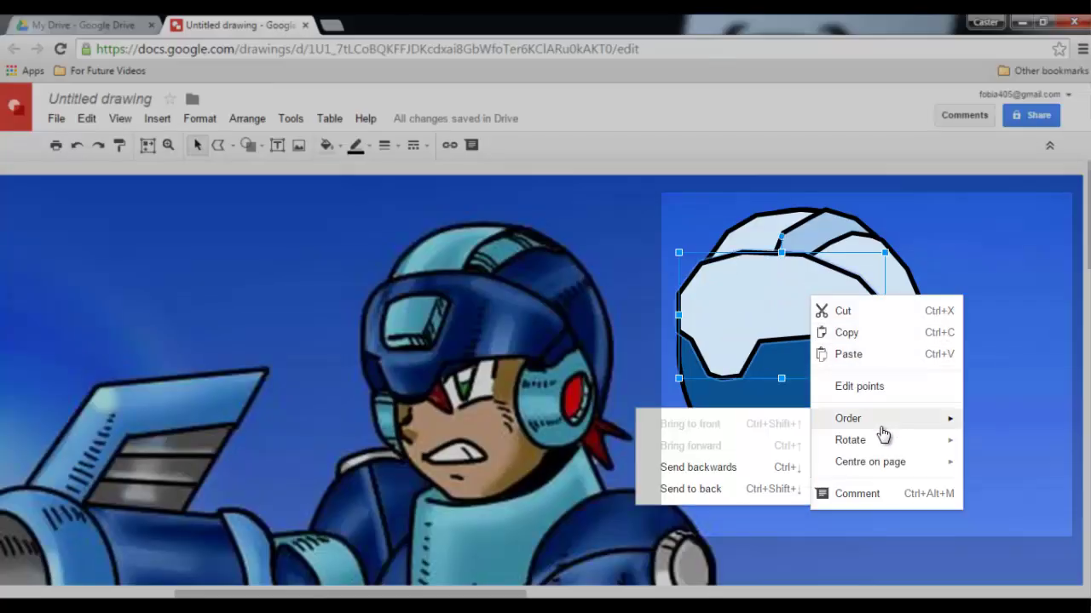
click(744, 468)
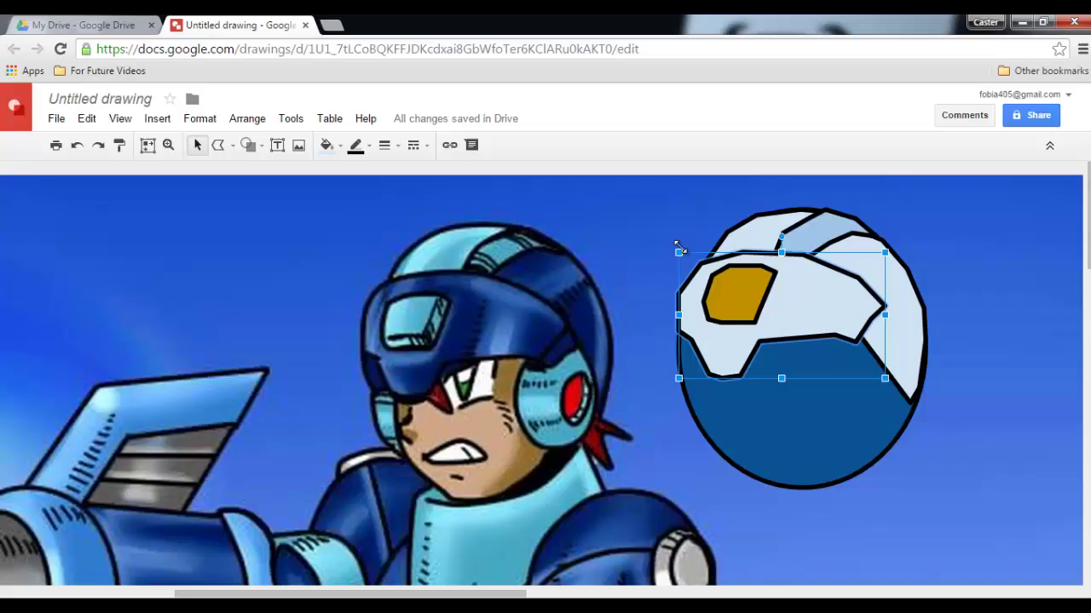
Reorder the right-side helmet panel, bringing it forward then one layer back
click(905, 298)
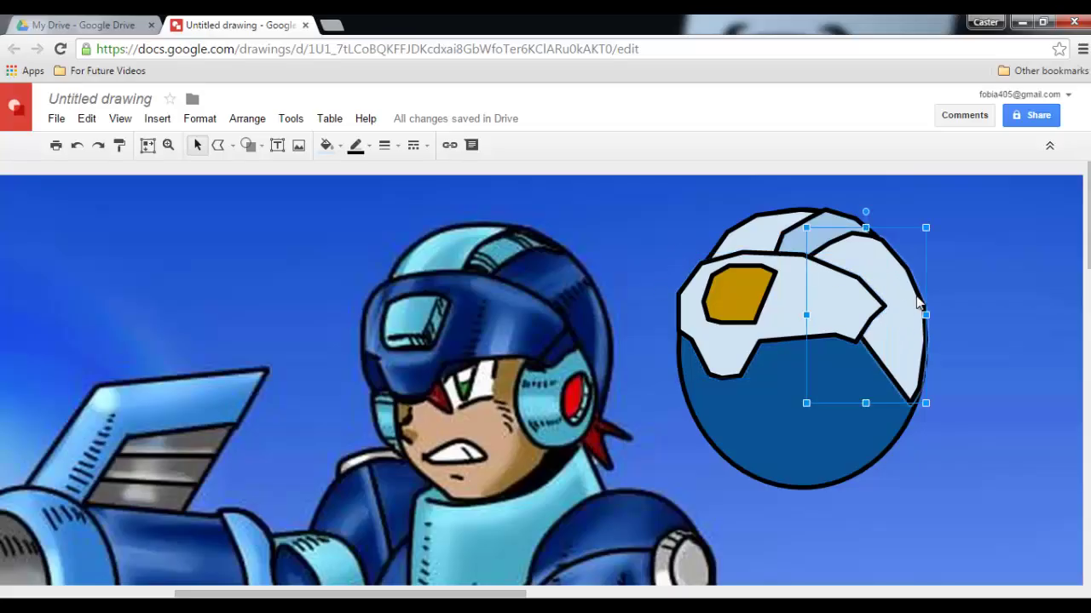
right_click(891, 267)
mouse_move(950, 396)
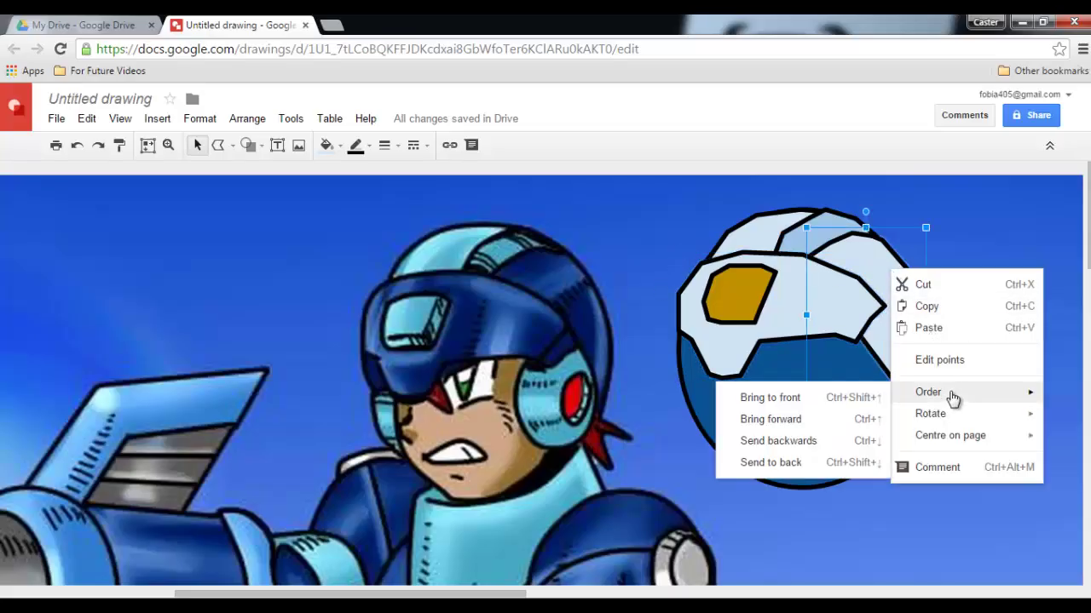
click(799, 398)
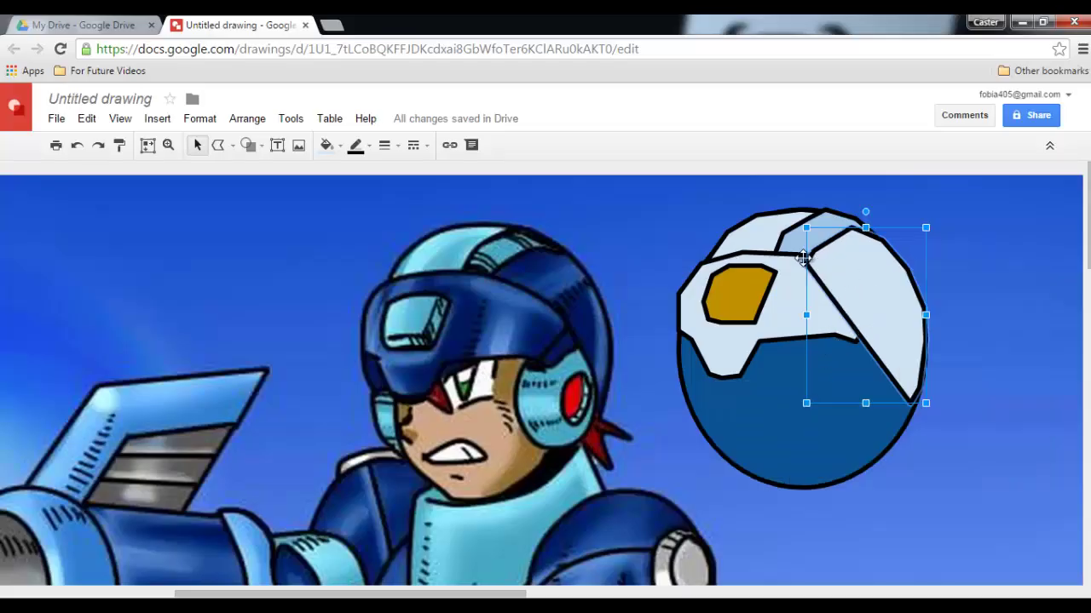
right_click(875, 291)
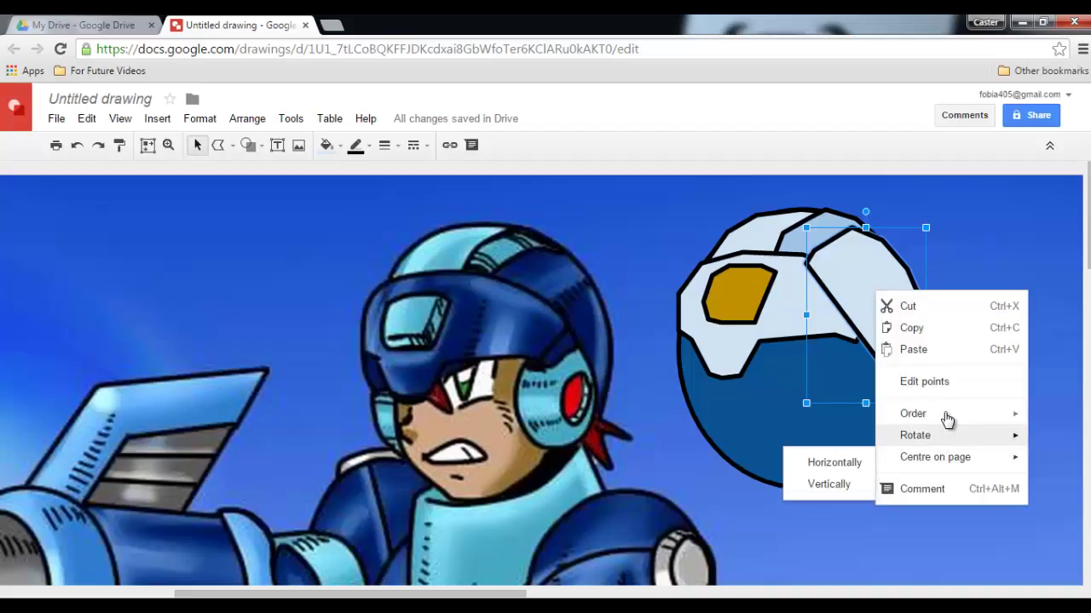
mouse_move(947, 418)
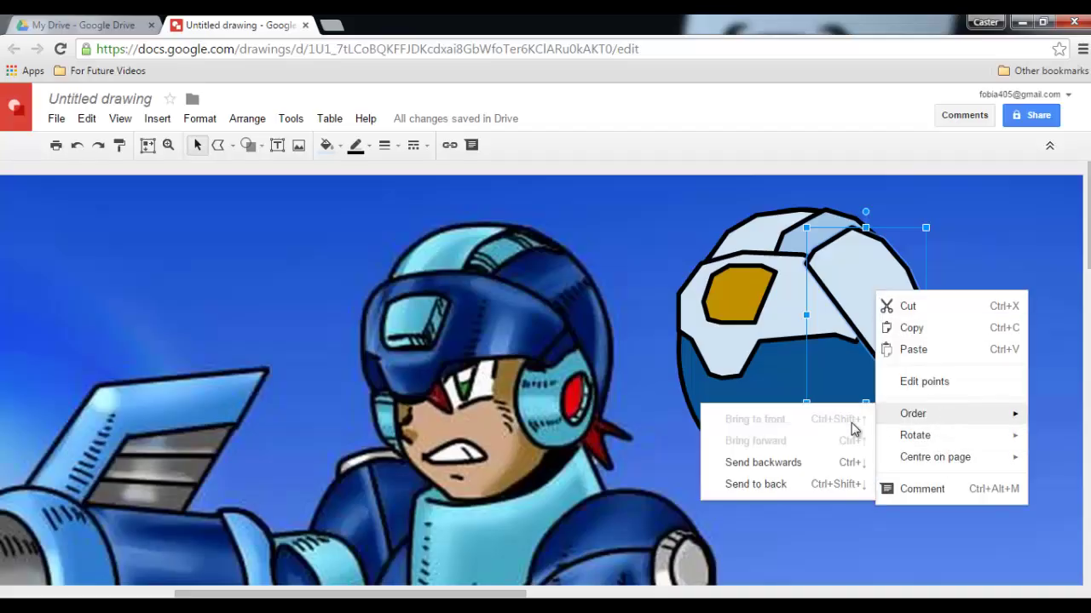
click(801, 464)
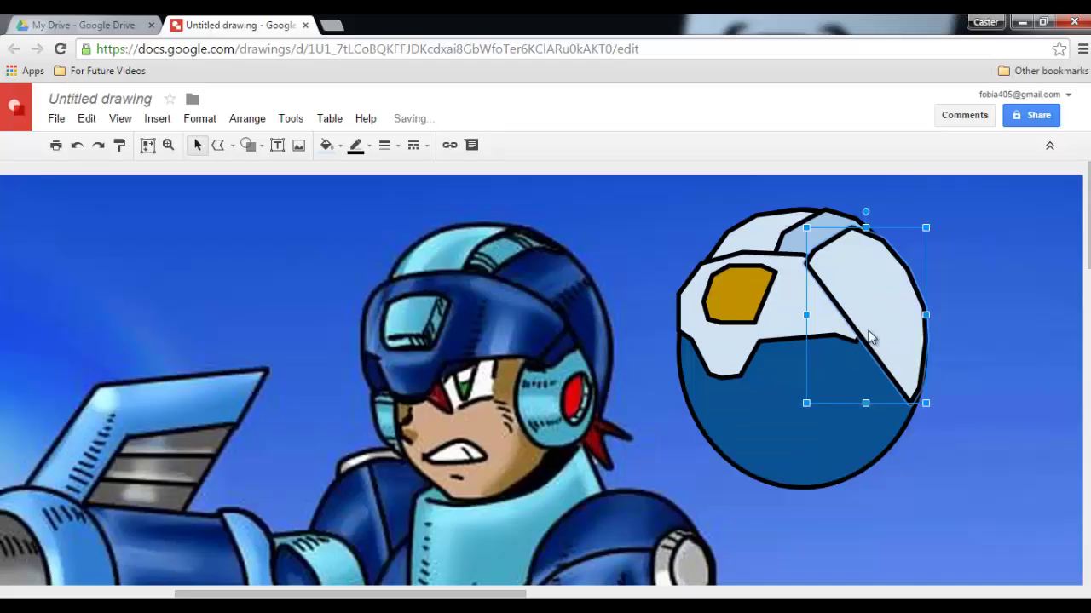
right_click(869, 333)
Push the right panel behind the front piece and place a white triangle under the front plate
mouse_move(944, 455)
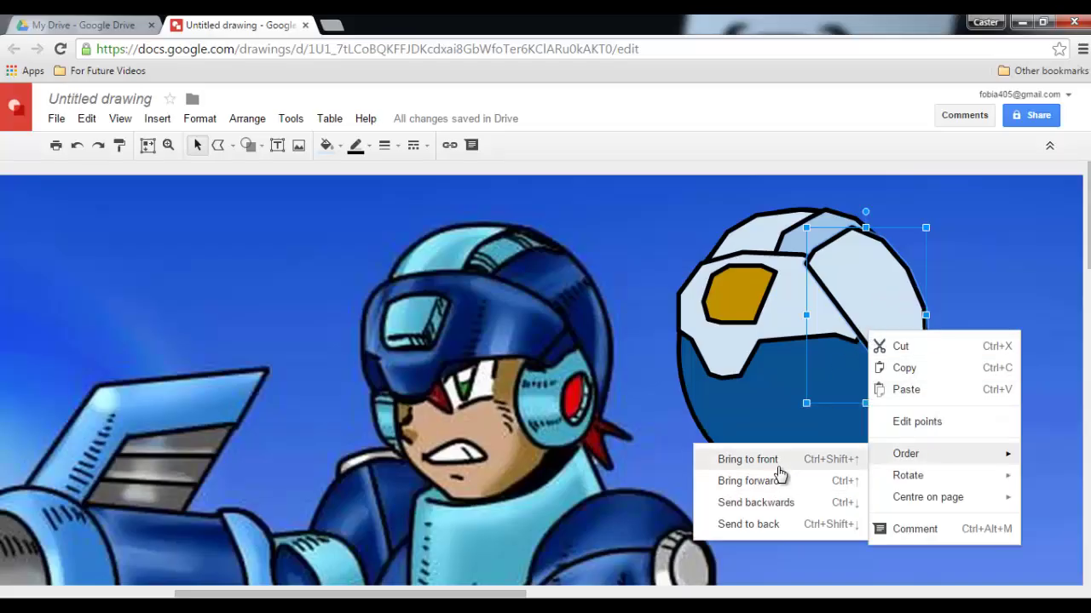
click(778, 502)
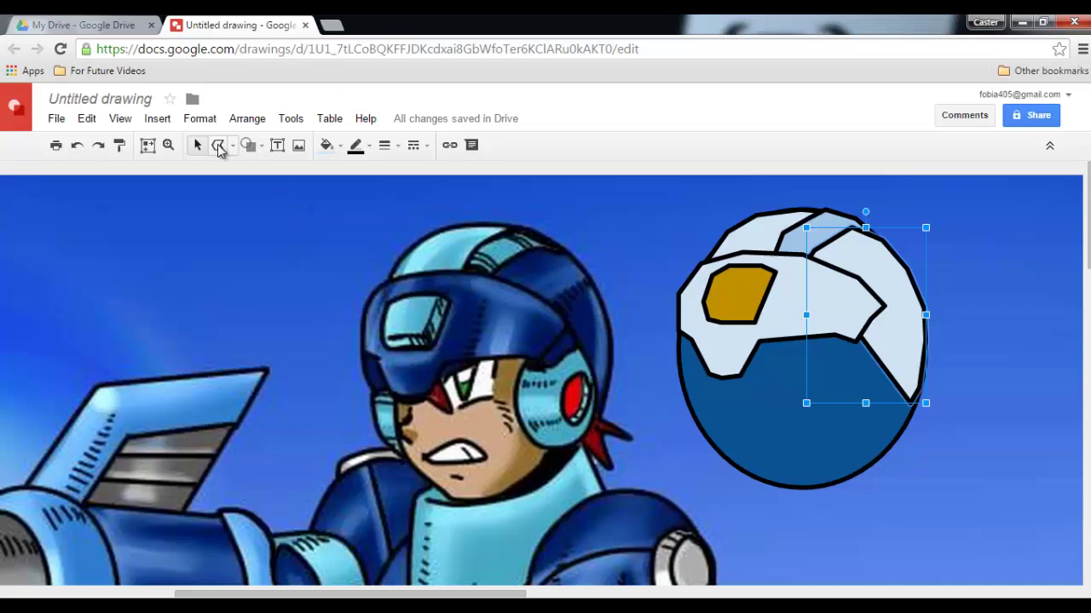
click(221, 147)
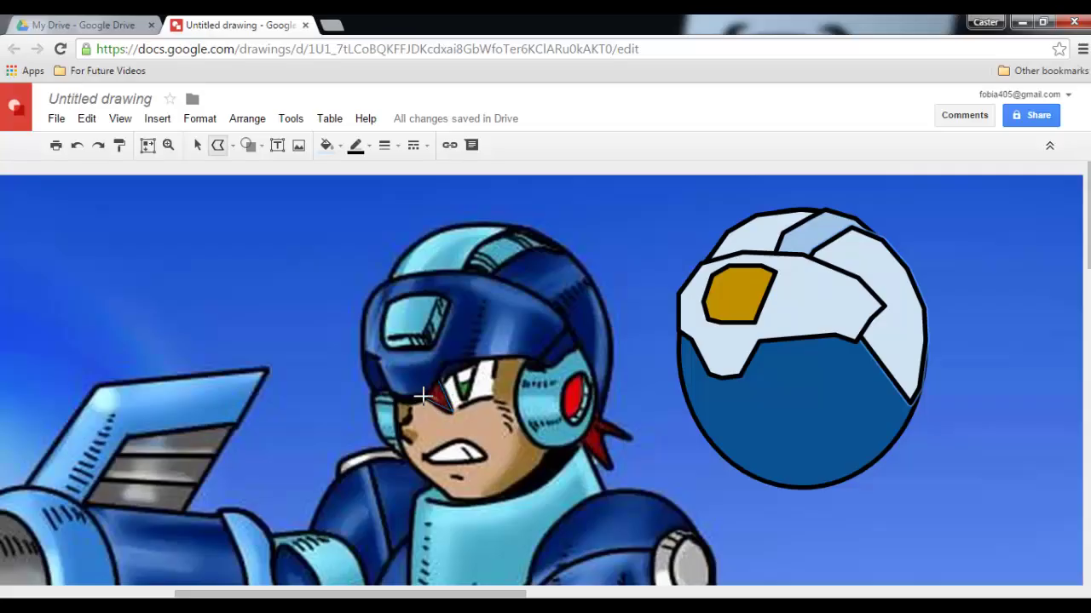
click(434, 378)
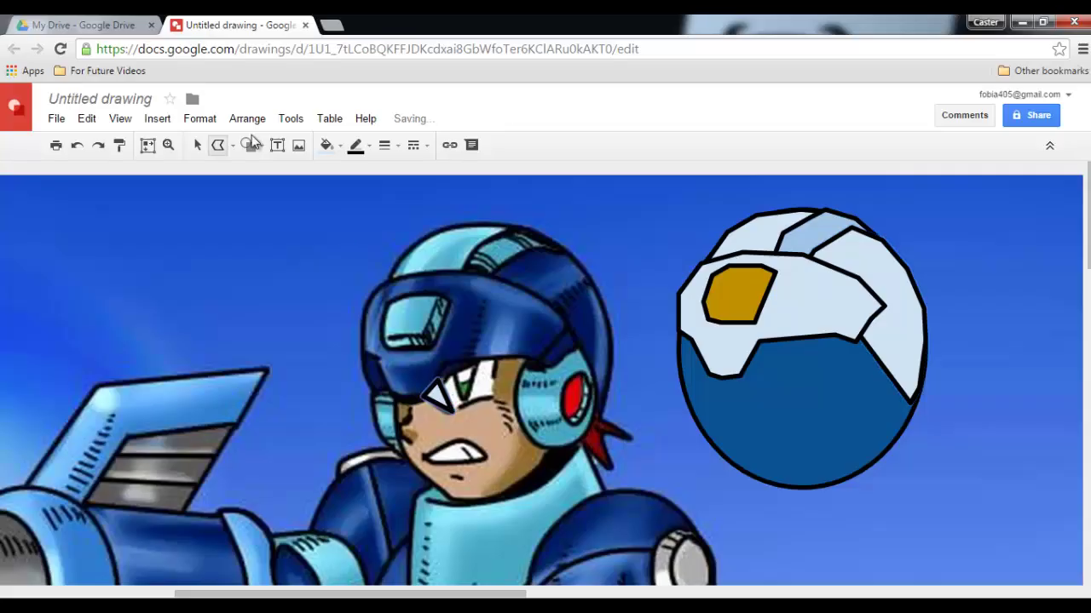
click(197, 145)
click(456, 390)
drag(434, 390, 750, 373)
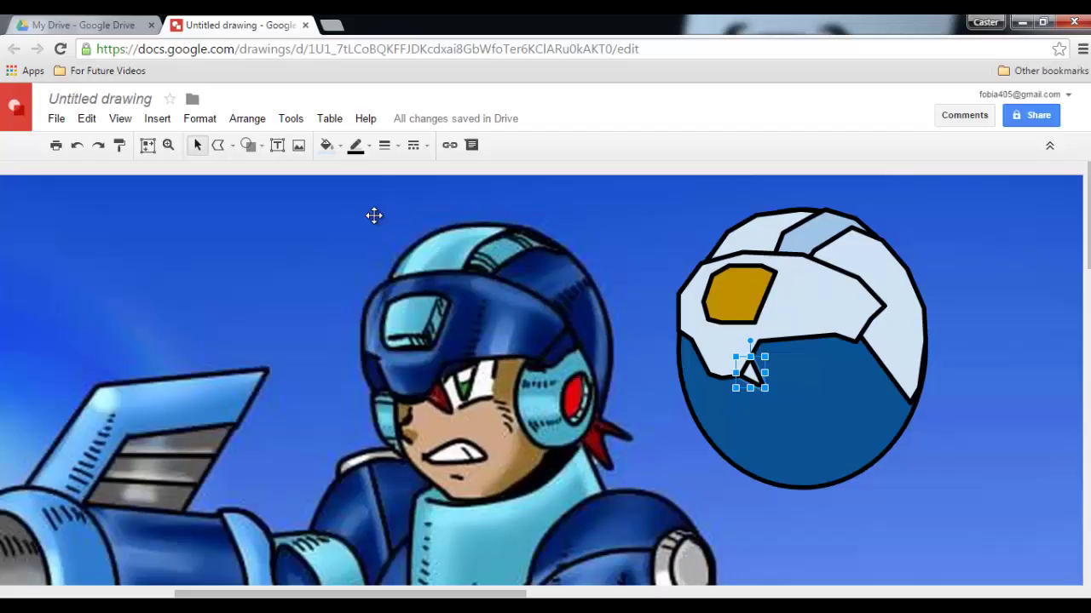
Return to the polyline tool to trace over the reference visor
click(248, 145)
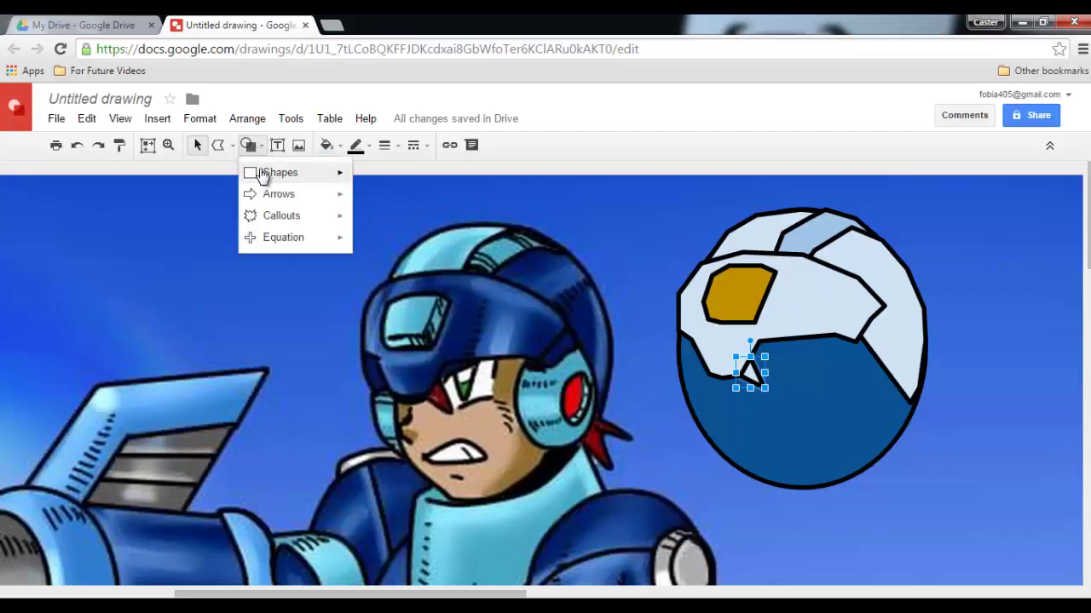
mouse_move(262, 174)
click(218, 145)
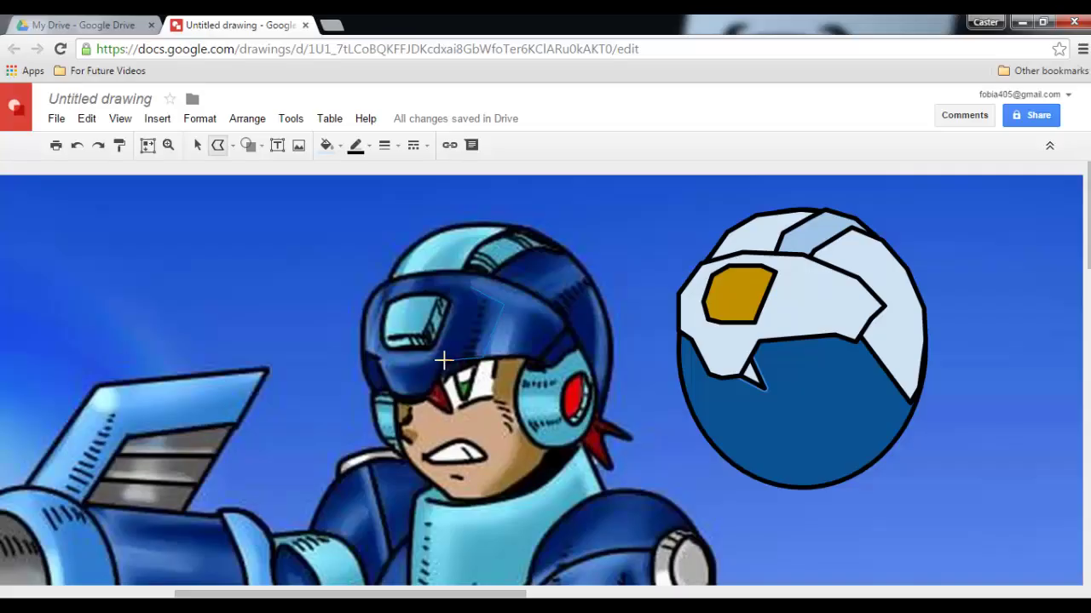
Fill the newly traced shape light blue with no outline and move it onto the helmet front
click(468, 284)
click(340, 146)
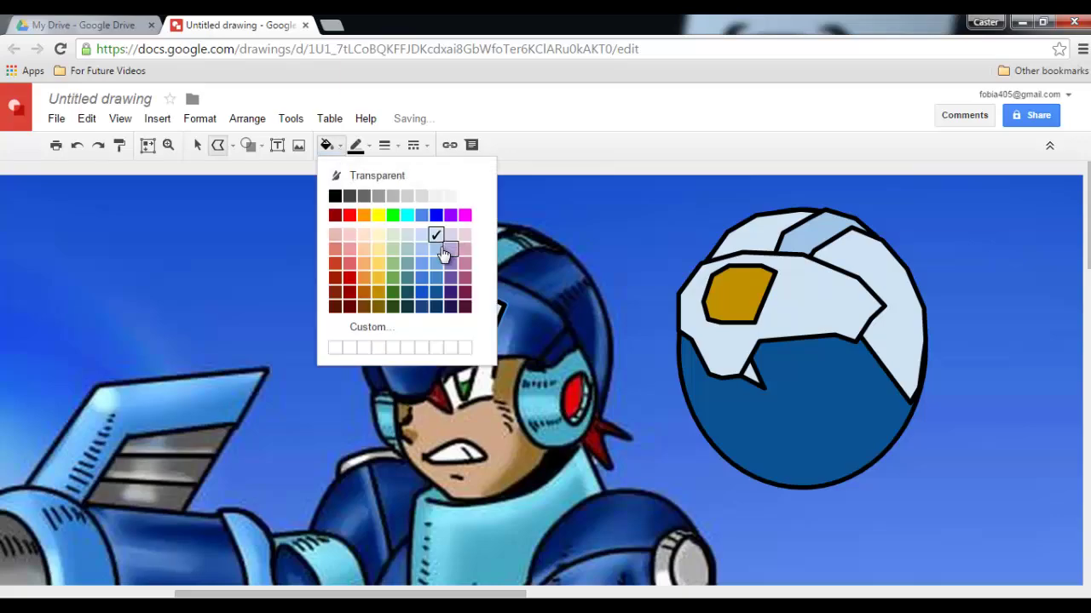
click(445, 249)
click(357, 148)
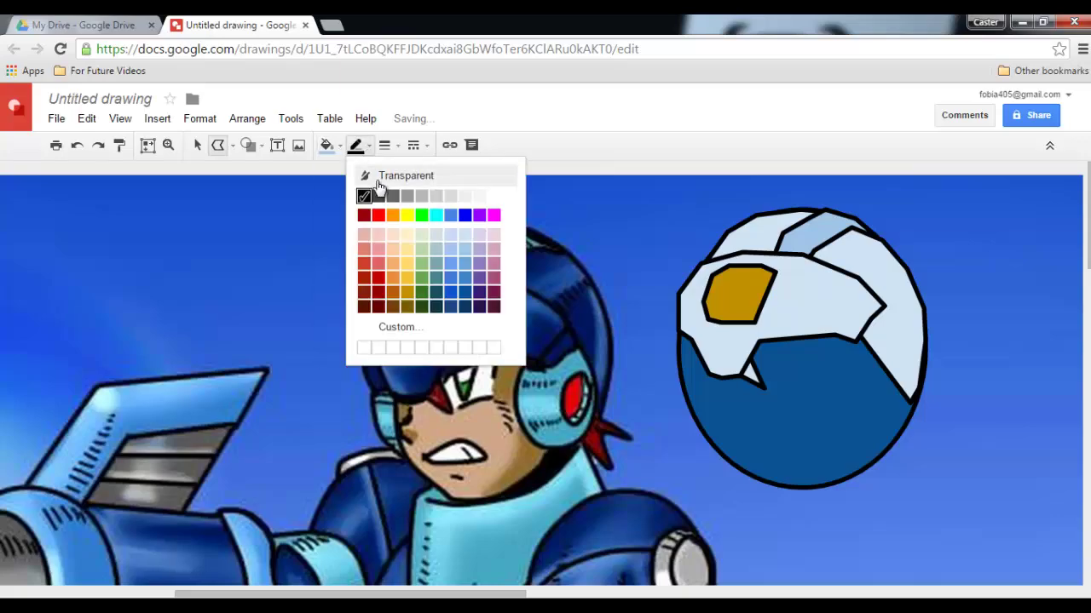
click(375, 179)
click(197, 145)
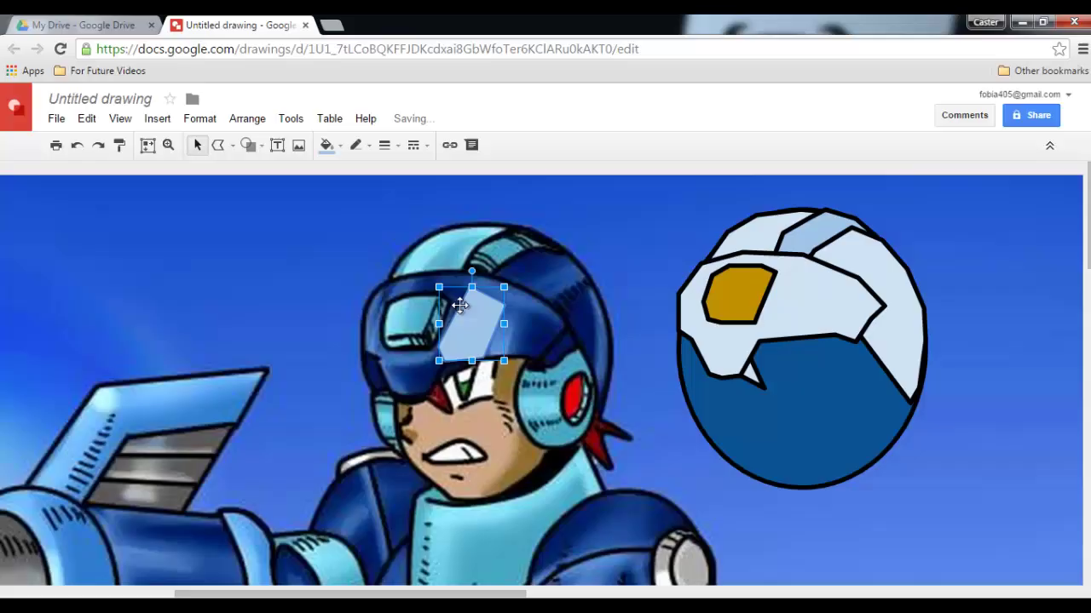
drag(472, 330, 785, 304)
Nudge the light-blue piece into place and bring the gold shape to the front
click(798, 382)
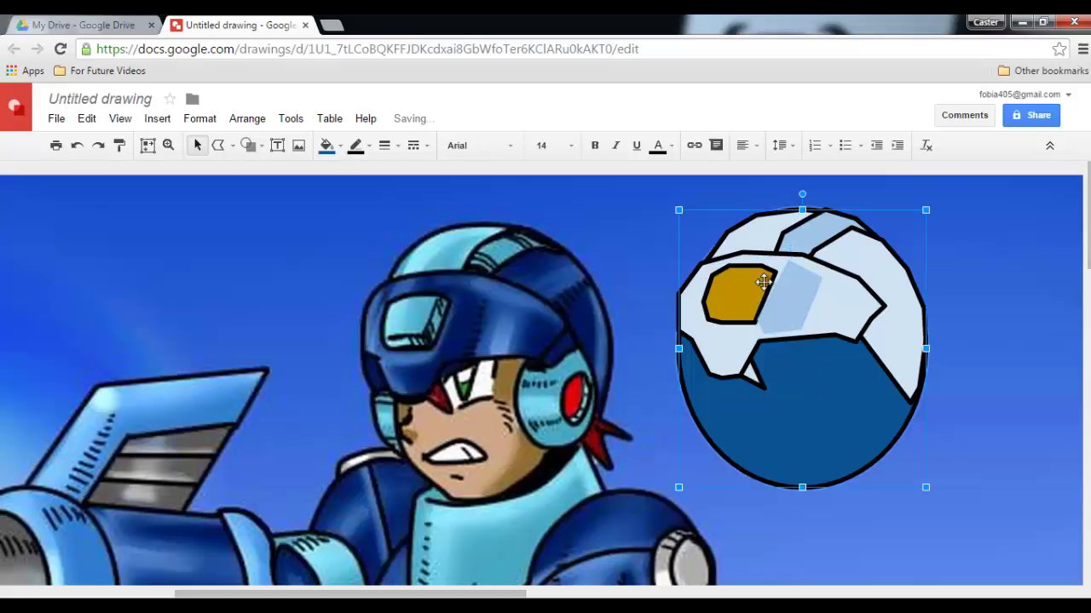
click(790, 285)
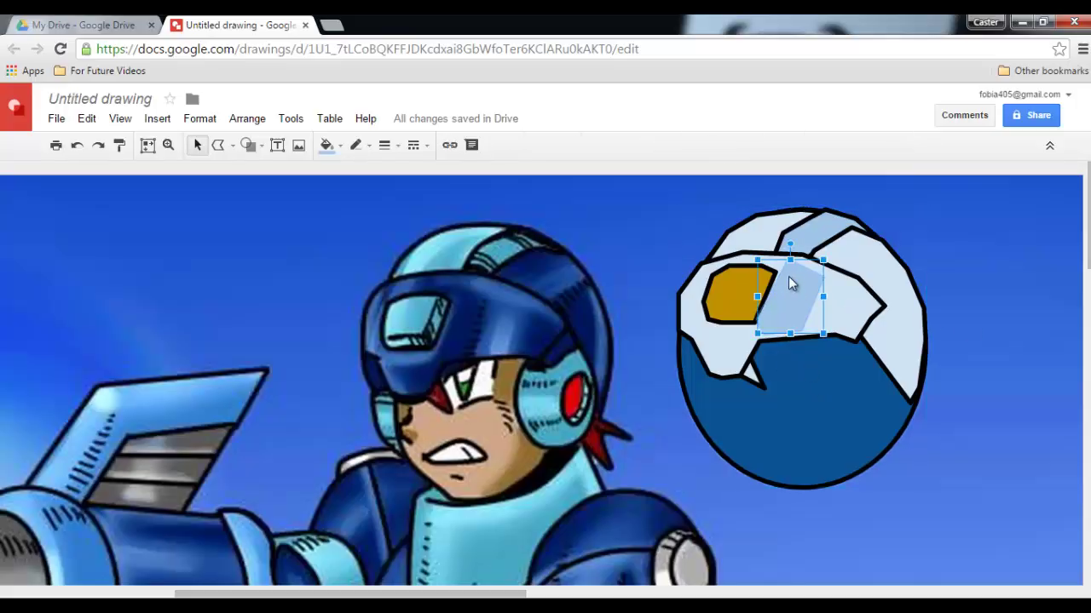
drag(756, 294, 753, 295)
click(741, 288)
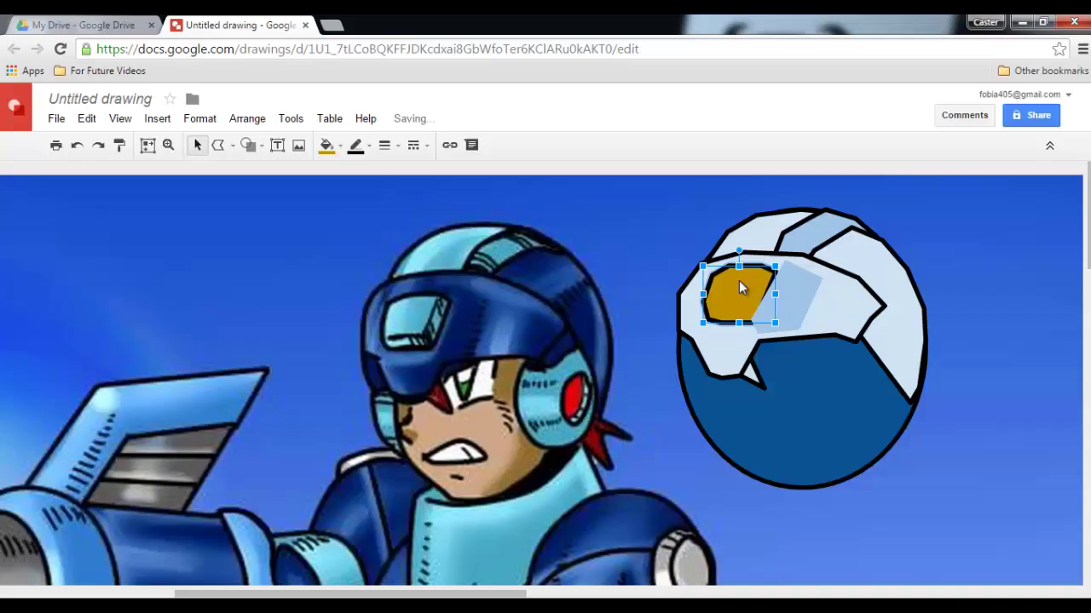
right_click(737, 290)
mouse_move(879, 414)
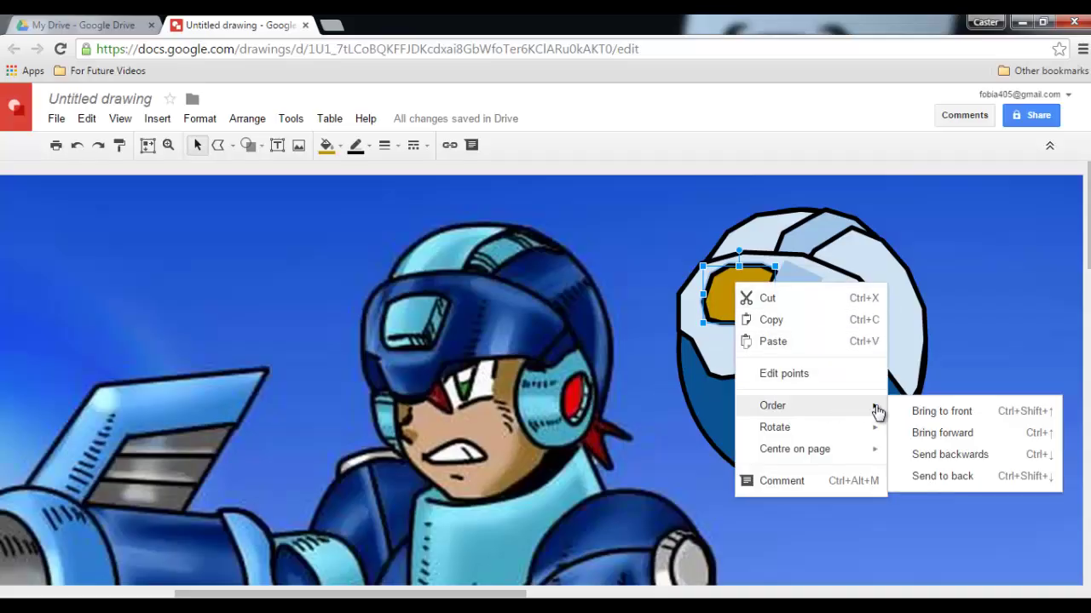
click(917, 415)
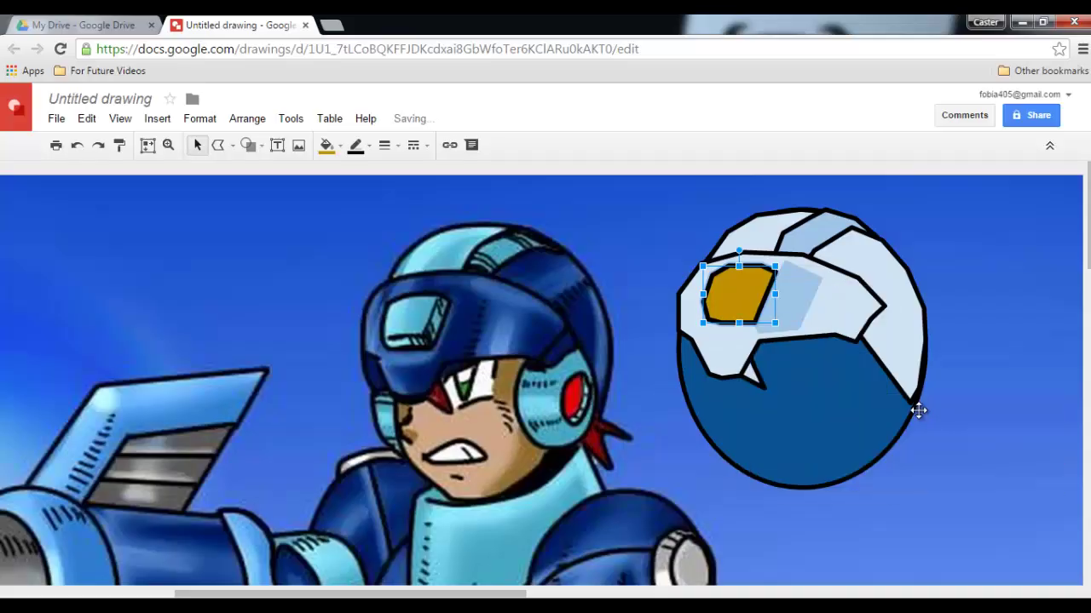
Zoom the canvas out two steps to show everything, then select the Mega Man reference image
click(1014, 368)
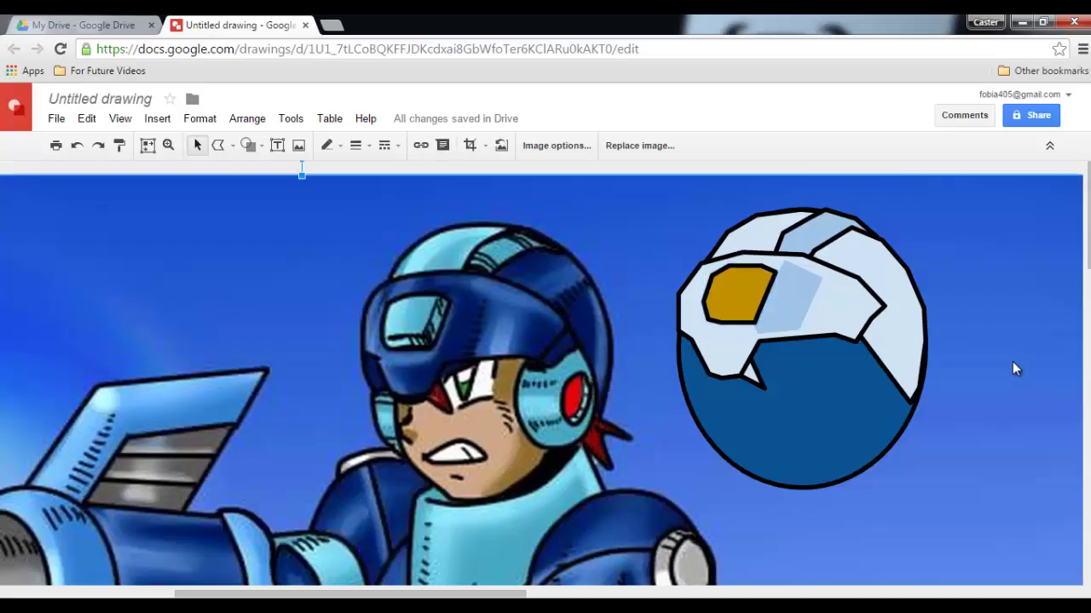
click(785, 309)
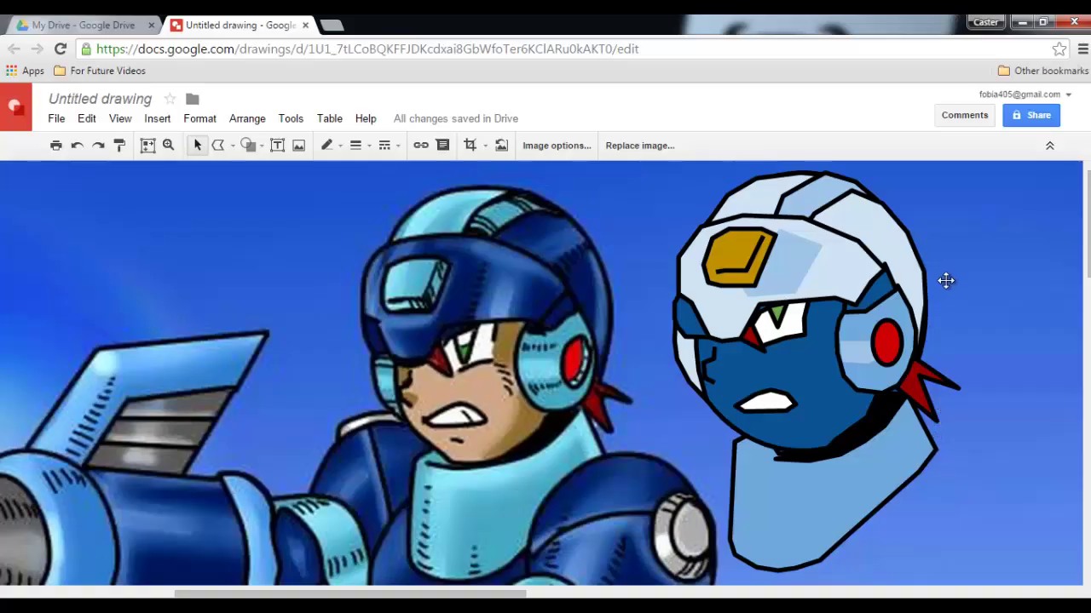
click(170, 147)
shift+click(245, 210)
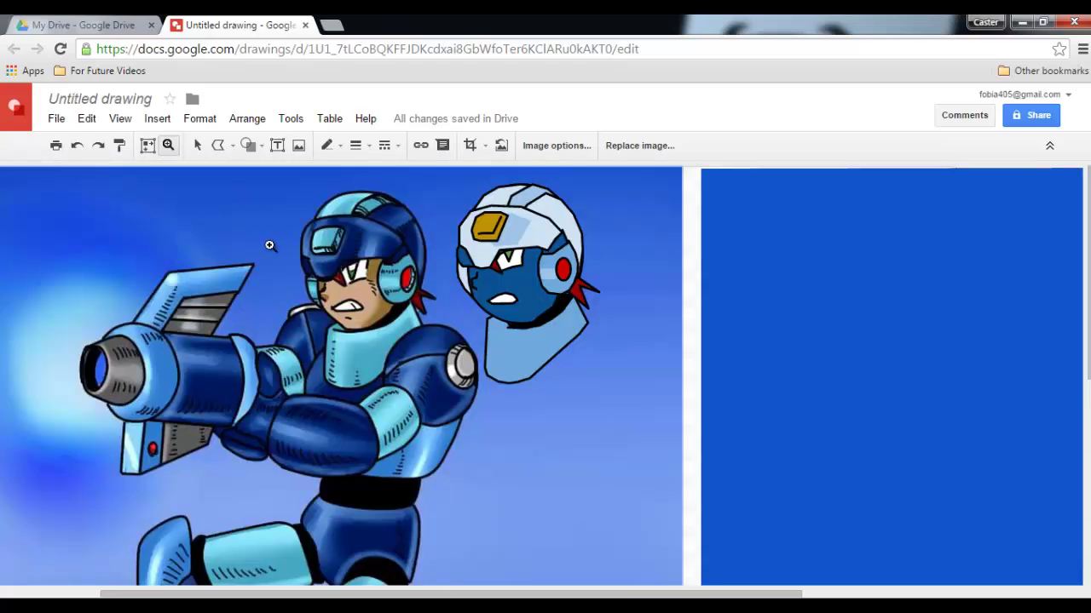
shift+click(269, 246)
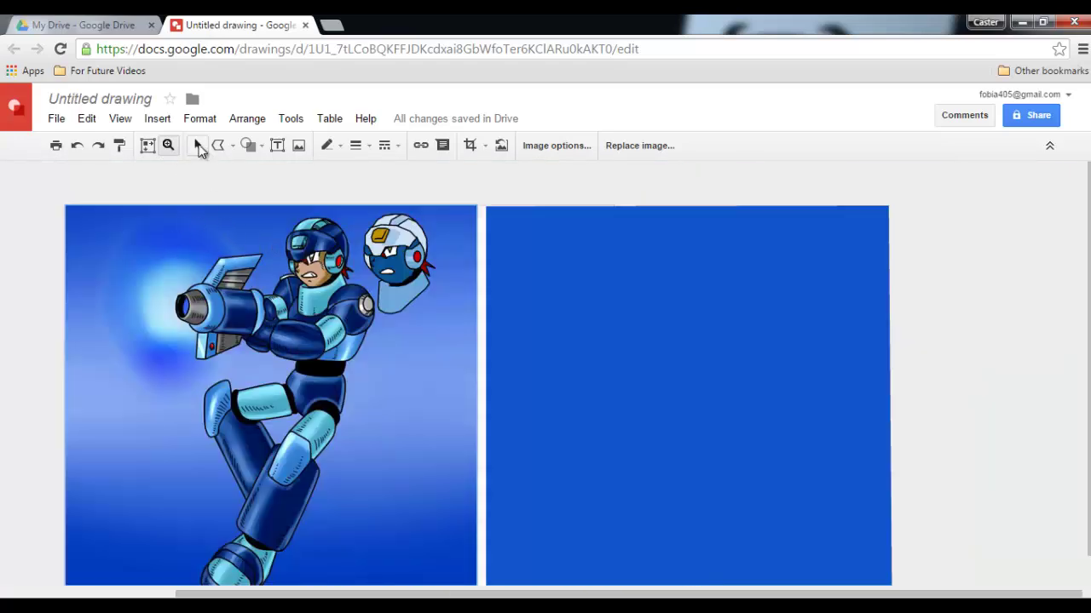
click(198, 147)
click(224, 263)
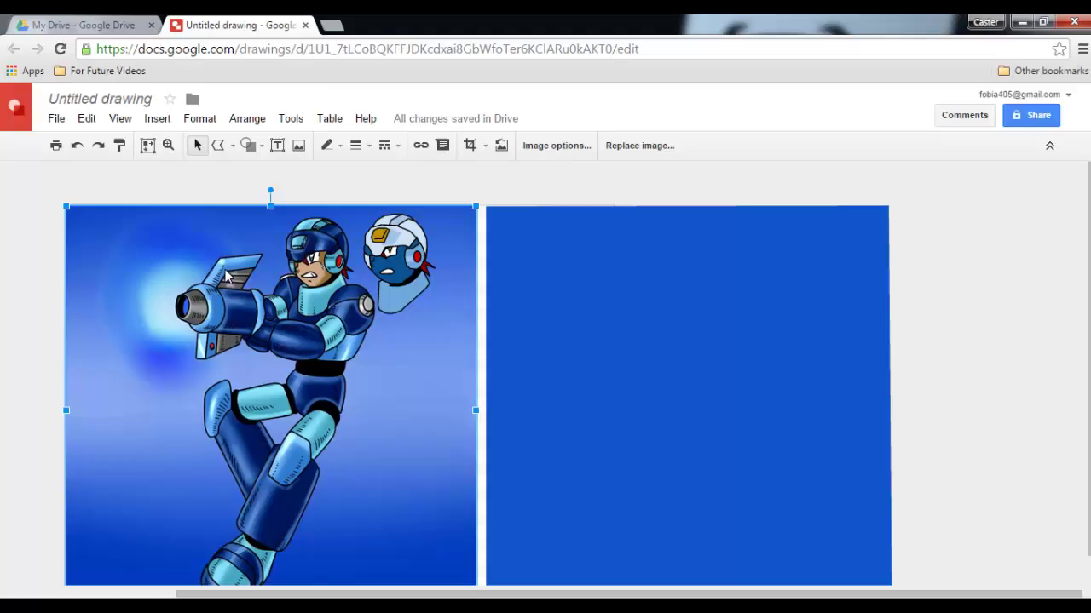
Delete the Mega Man reference, group all robot-head pieces, and drag the group down-left
key(Delete)
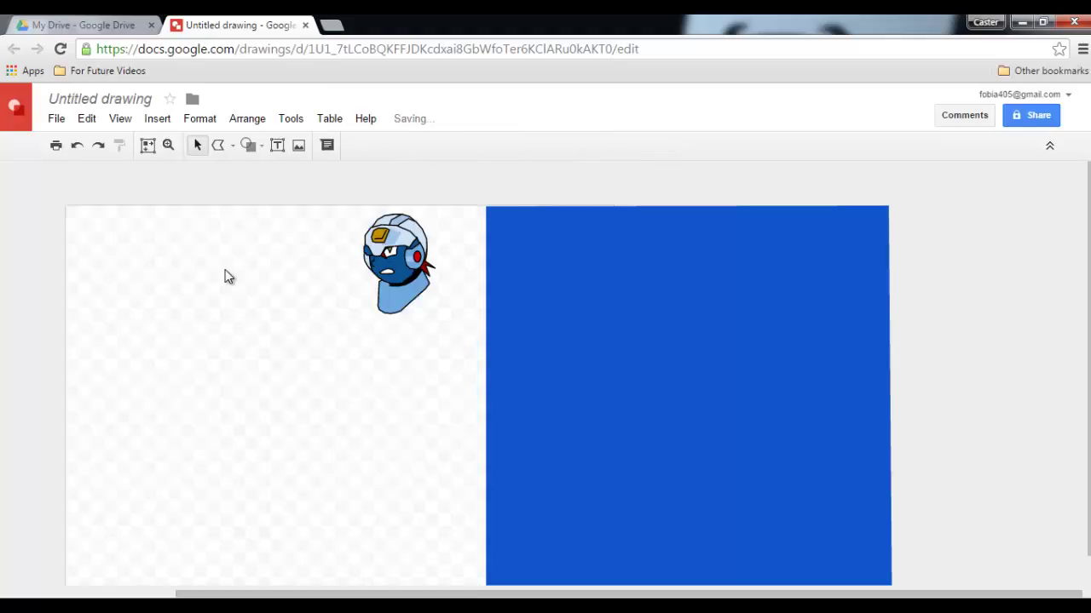
drag(310, 194, 467, 336)
right_click(393, 266)
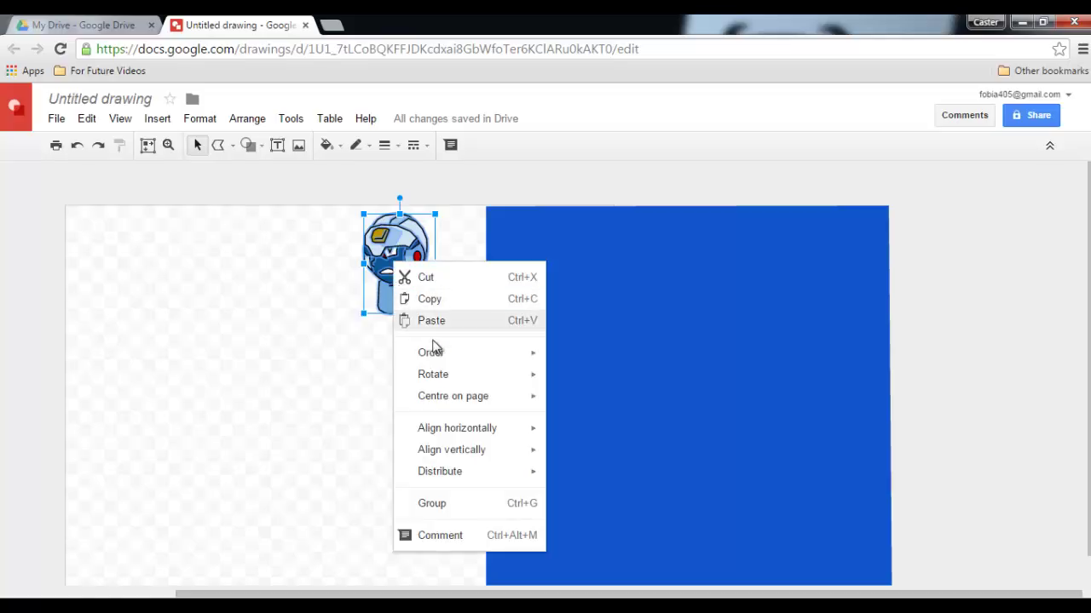
click(477, 508)
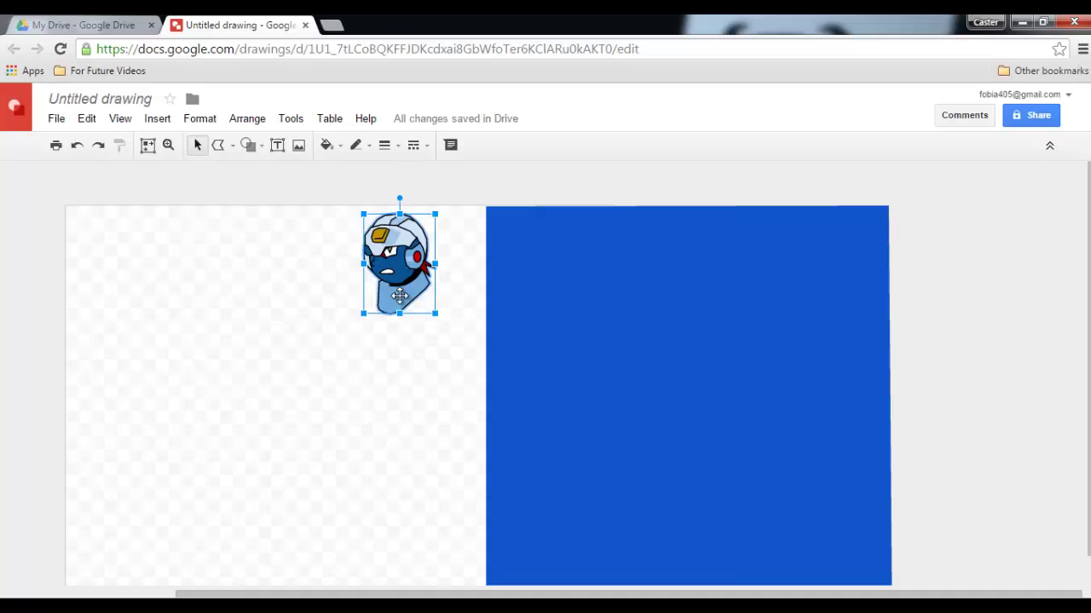
drag(400, 295, 667, 356)
Shrink the blue rectangle into a small square and place the robot head on it
click(597, 344)
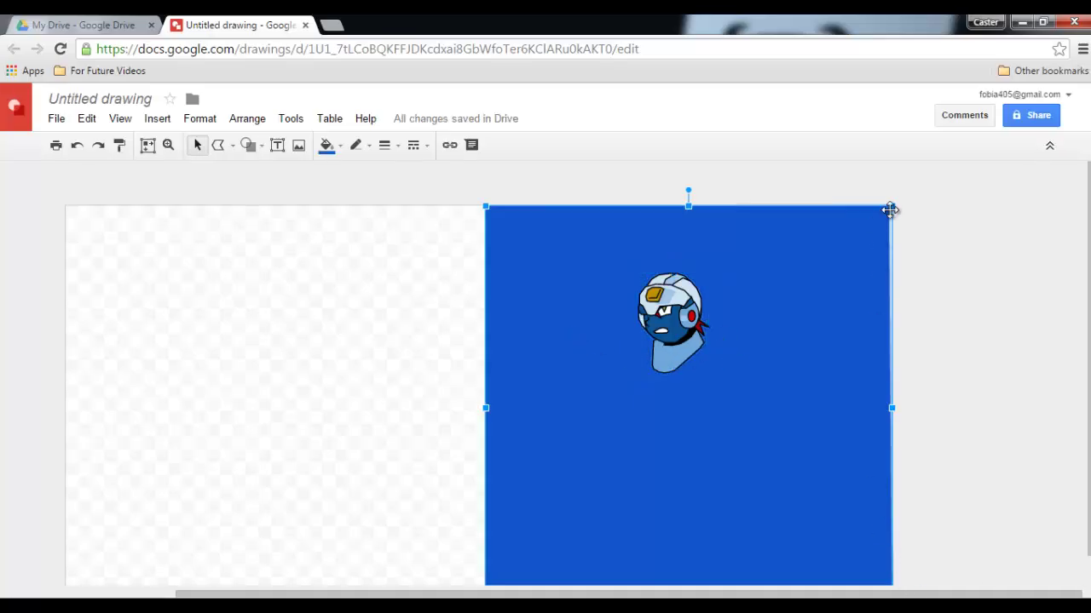
drag(886, 212, 752, 361)
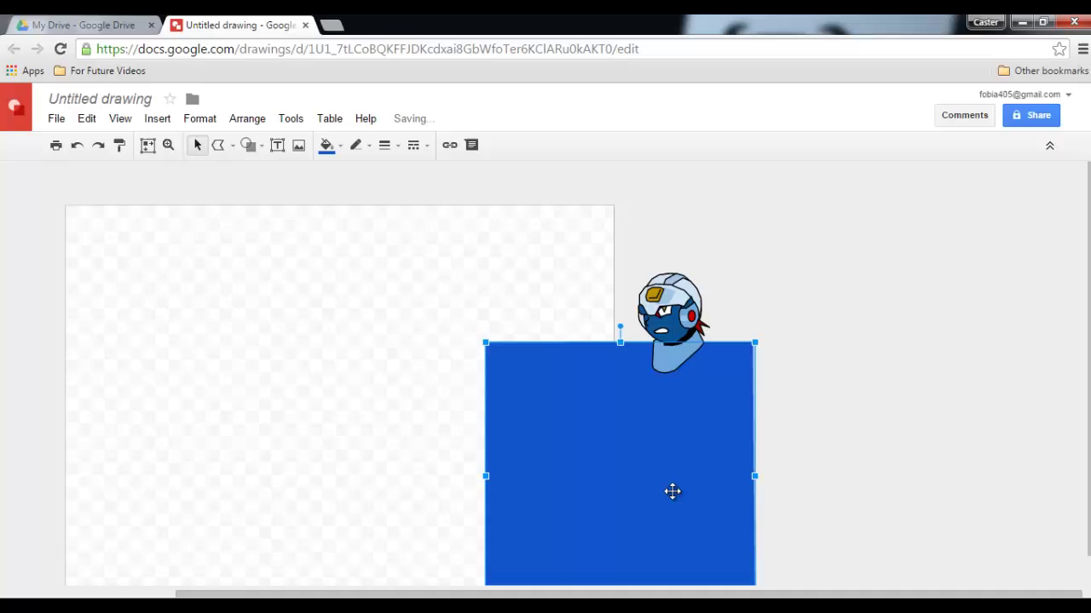
drag(672, 492, 447, 380)
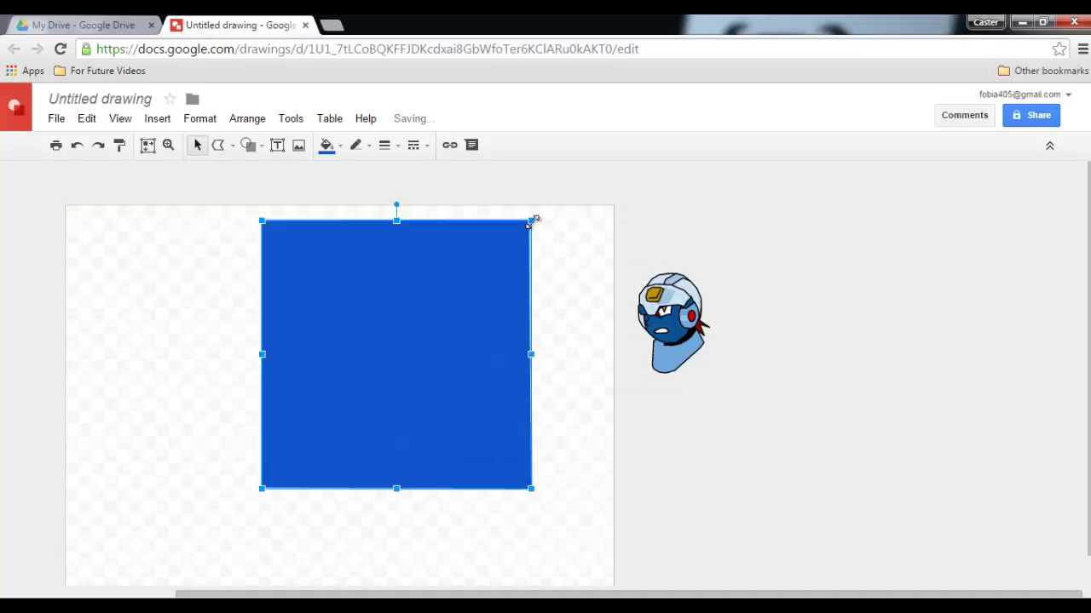
drag(456, 289, 420, 330)
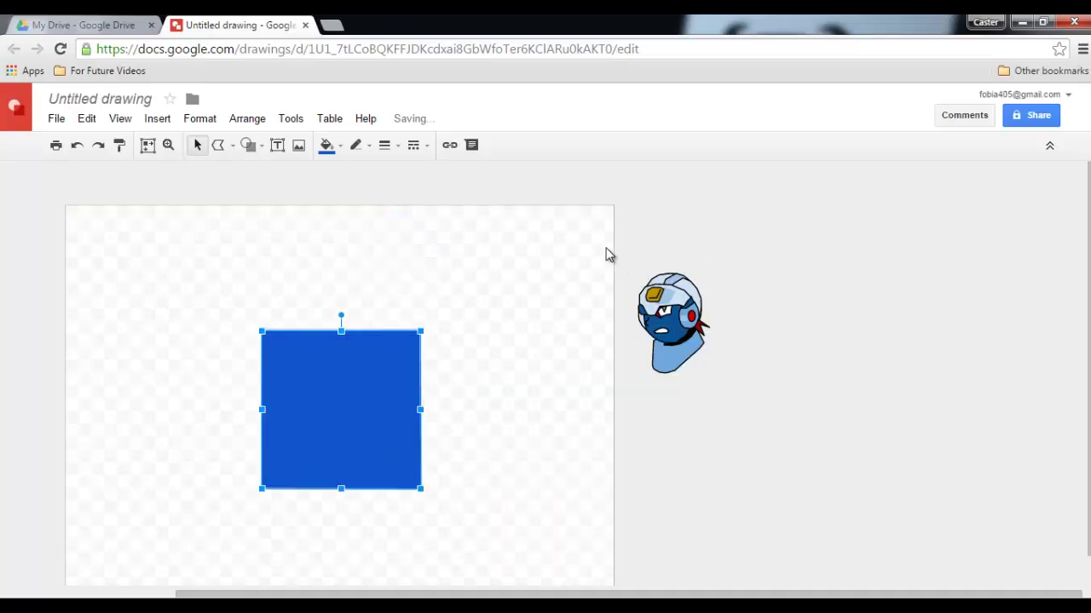
drag(650, 345, 357, 416)
click(474, 455)
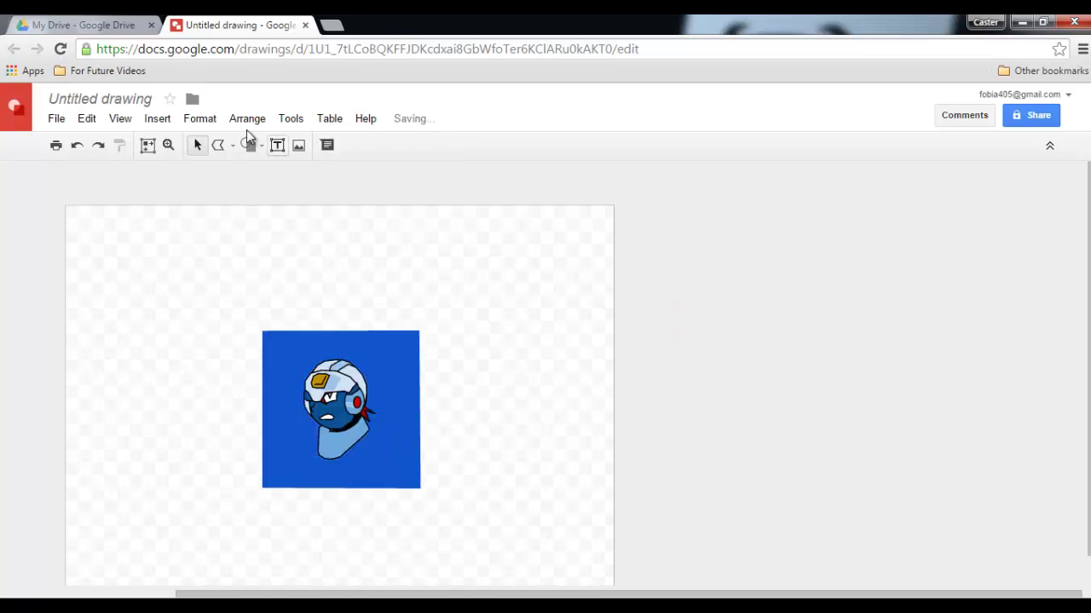
Check the head's placement up close, then move the square and head together toward the page centre
click(168, 147)
click(369, 394)
click(240, 395)
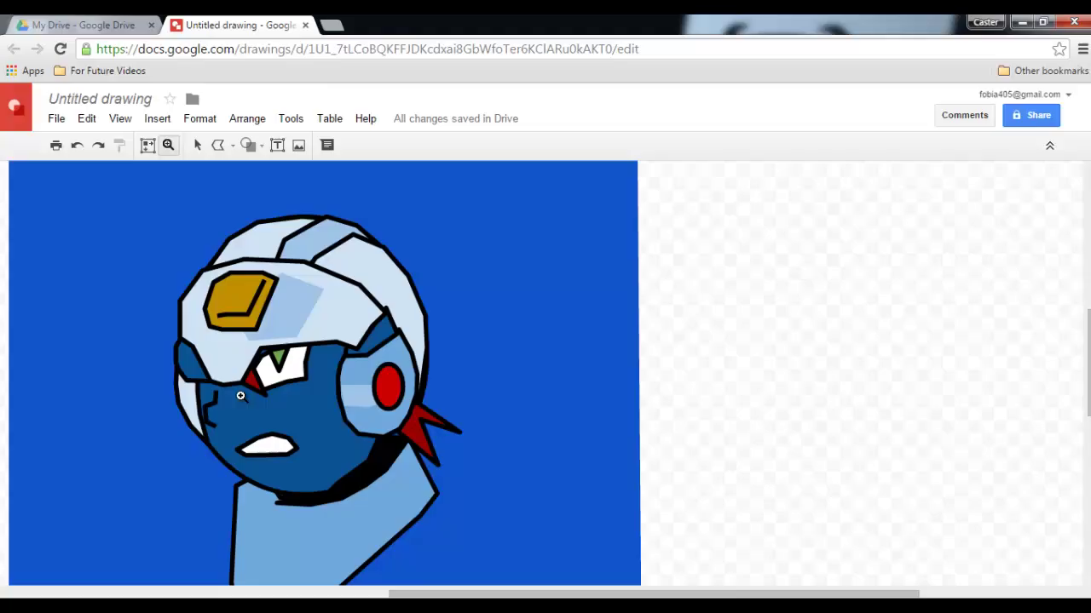
scroll(277, 392, down, 2)
scroll(276, 366, up, 2)
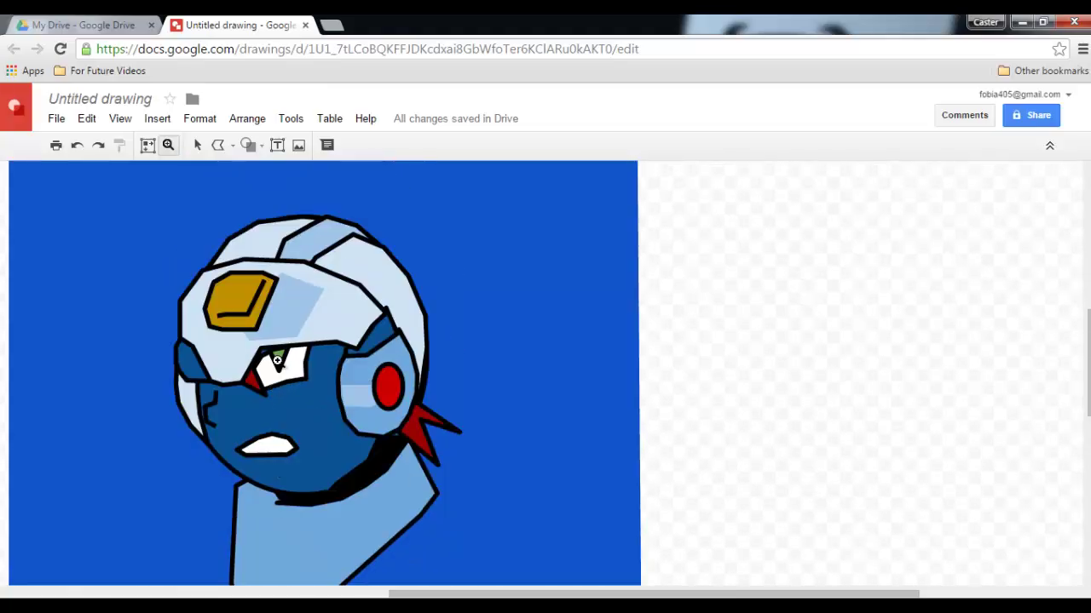
shift+click(243, 247)
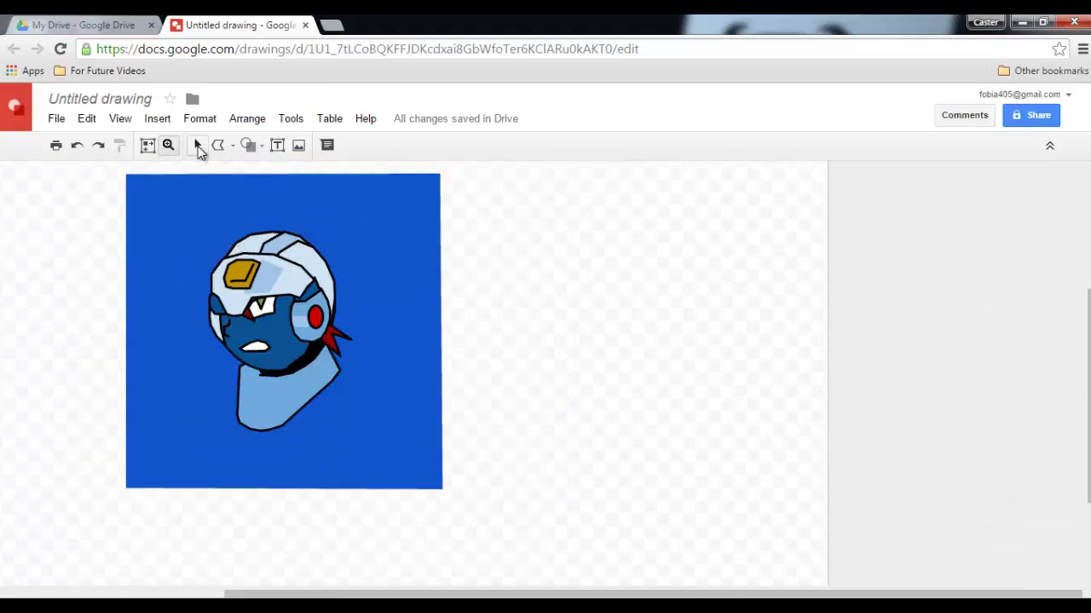
click(198, 147)
mouse_move(110, 170)
mouse_down()
mouse_move(574, 506)
mouse_move(534, 514)
mouse_up()
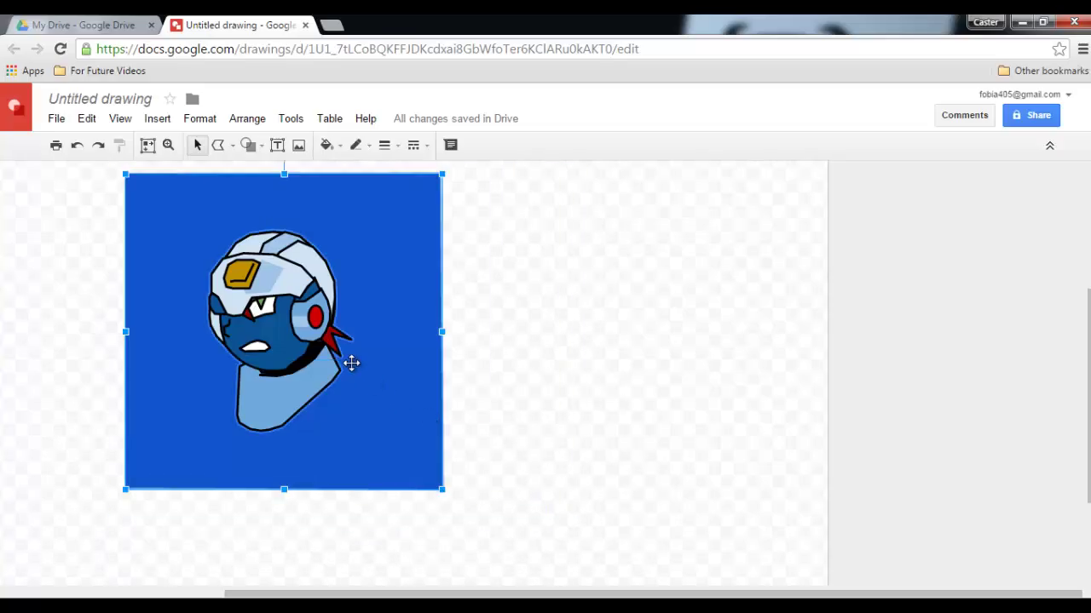
drag(352, 363, 583, 385)
click(718, 355)
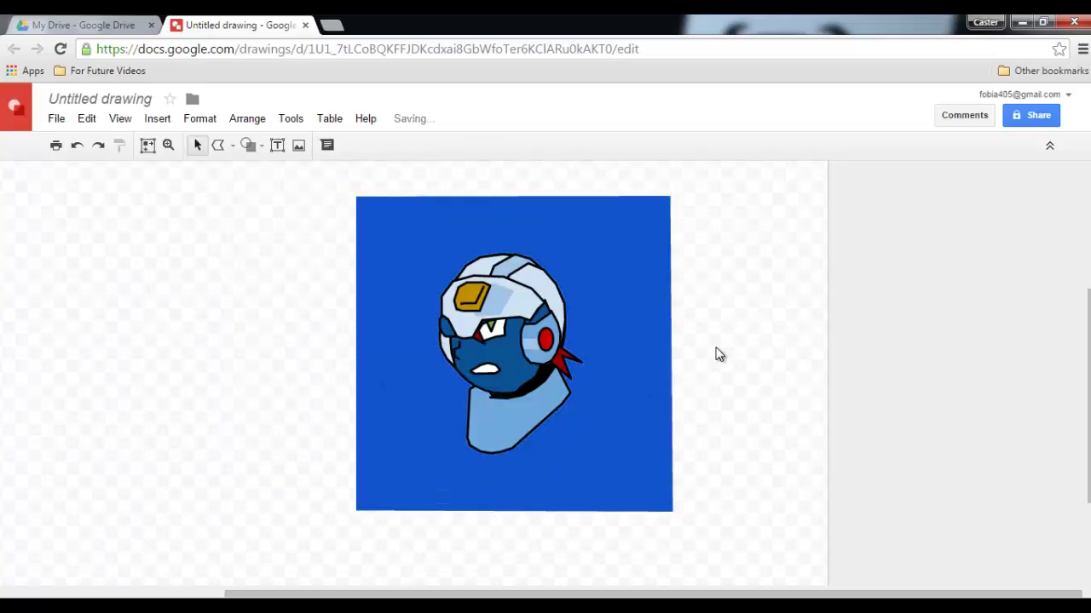
Download the drawing as a Scalable Vector Graphics (.svg) file from the File menu
click(57, 119)
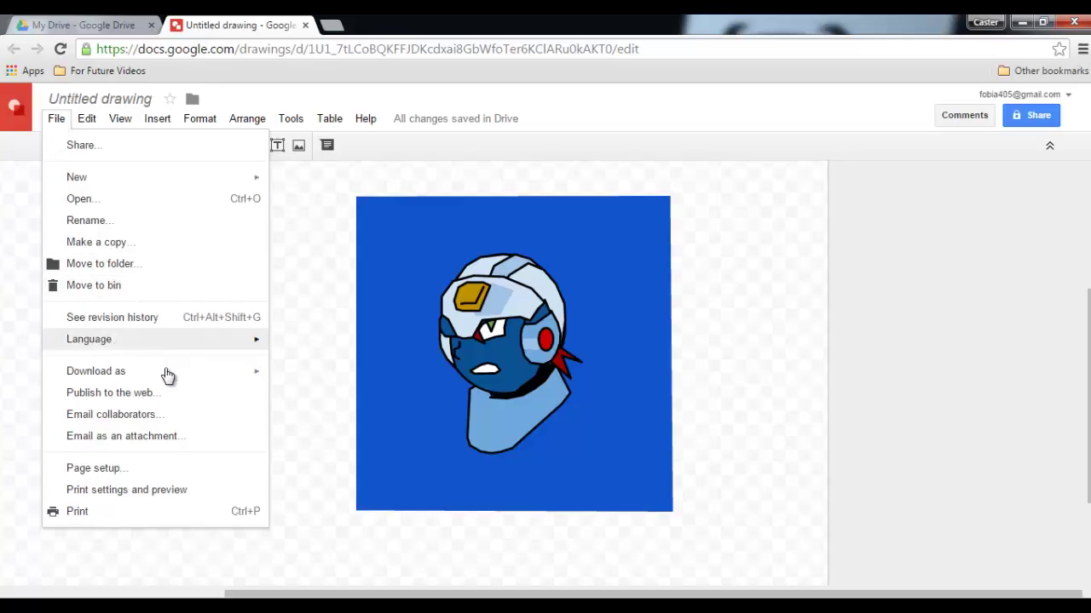
mouse_move(174, 379)
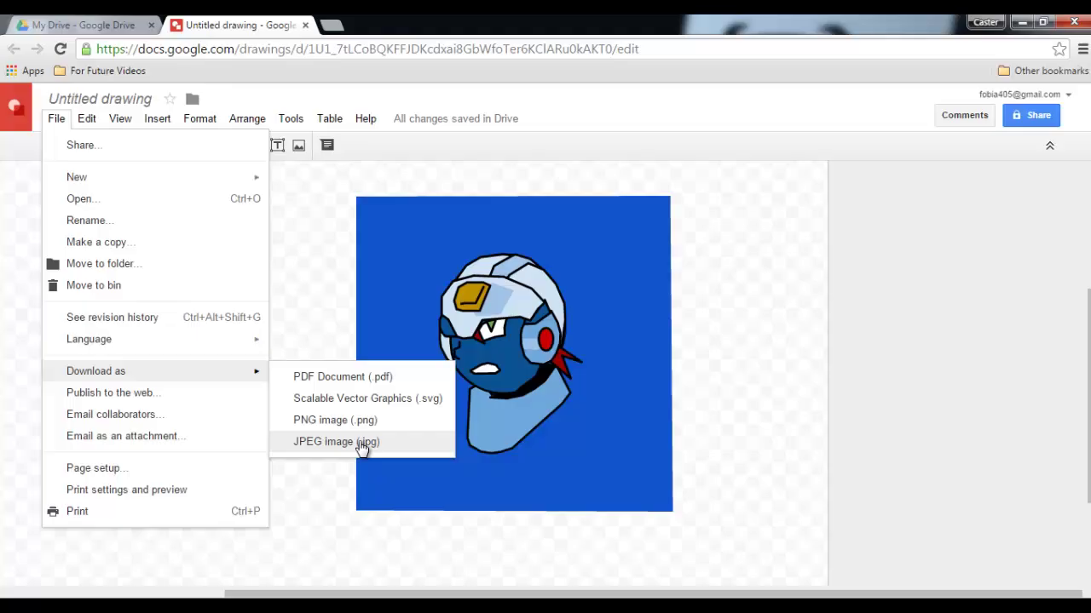
click(340, 399)
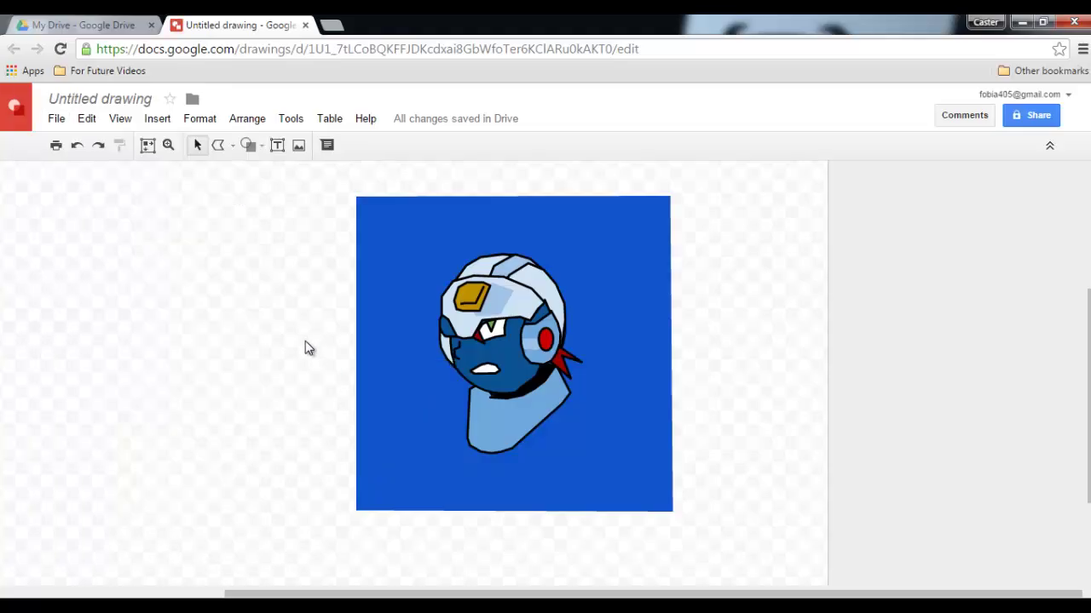